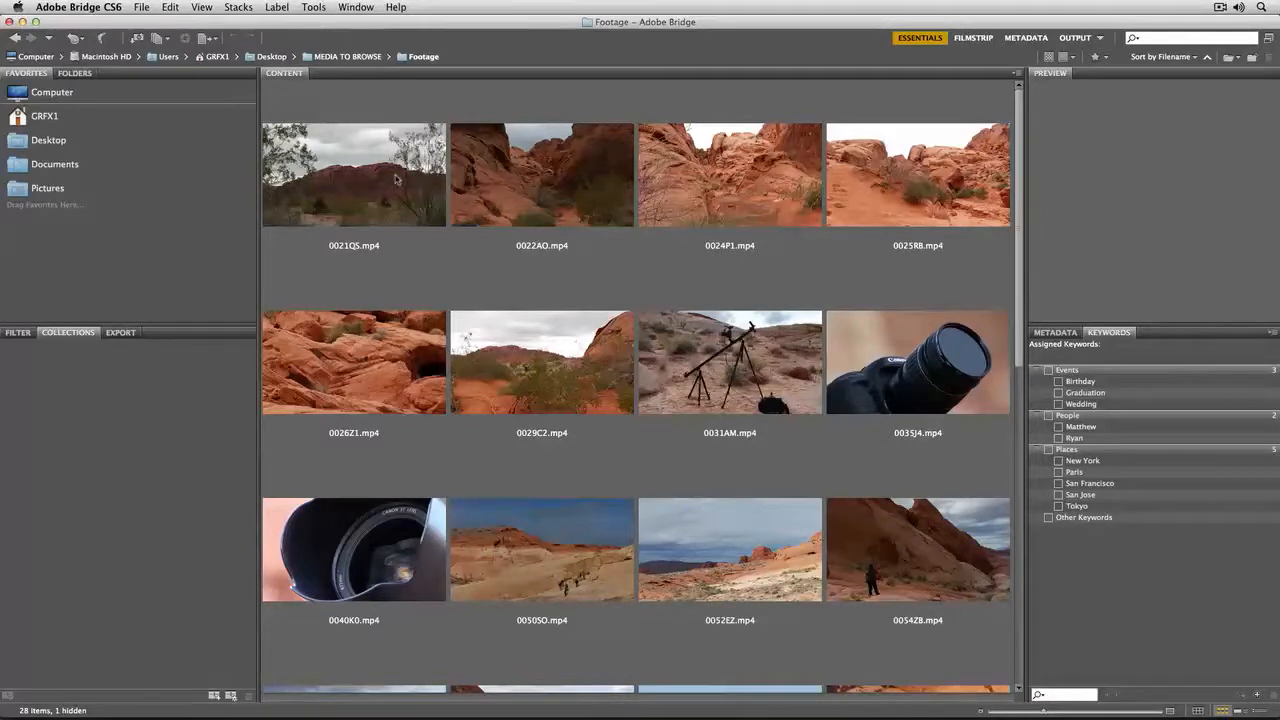
# - Give the clip 0021QS.mp4 in the Footage folder a five-star rating
pyautogui.click(396, 179)
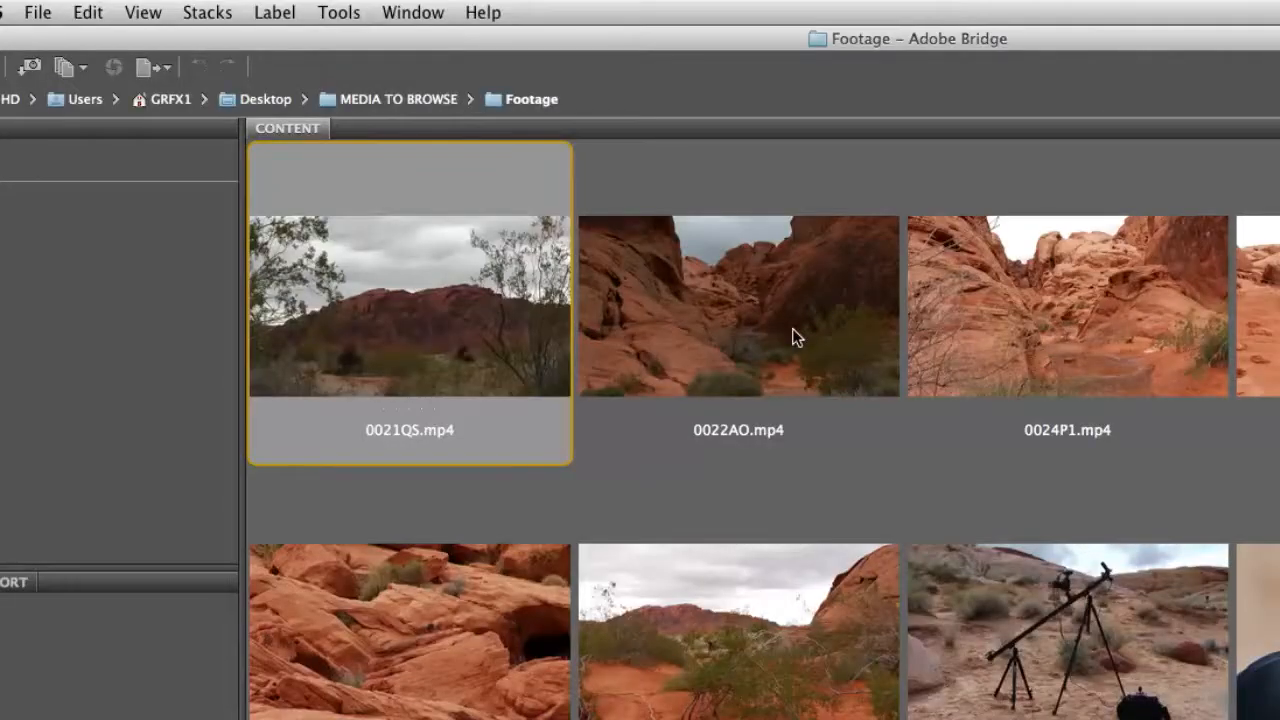
pyautogui.click(792, 337)
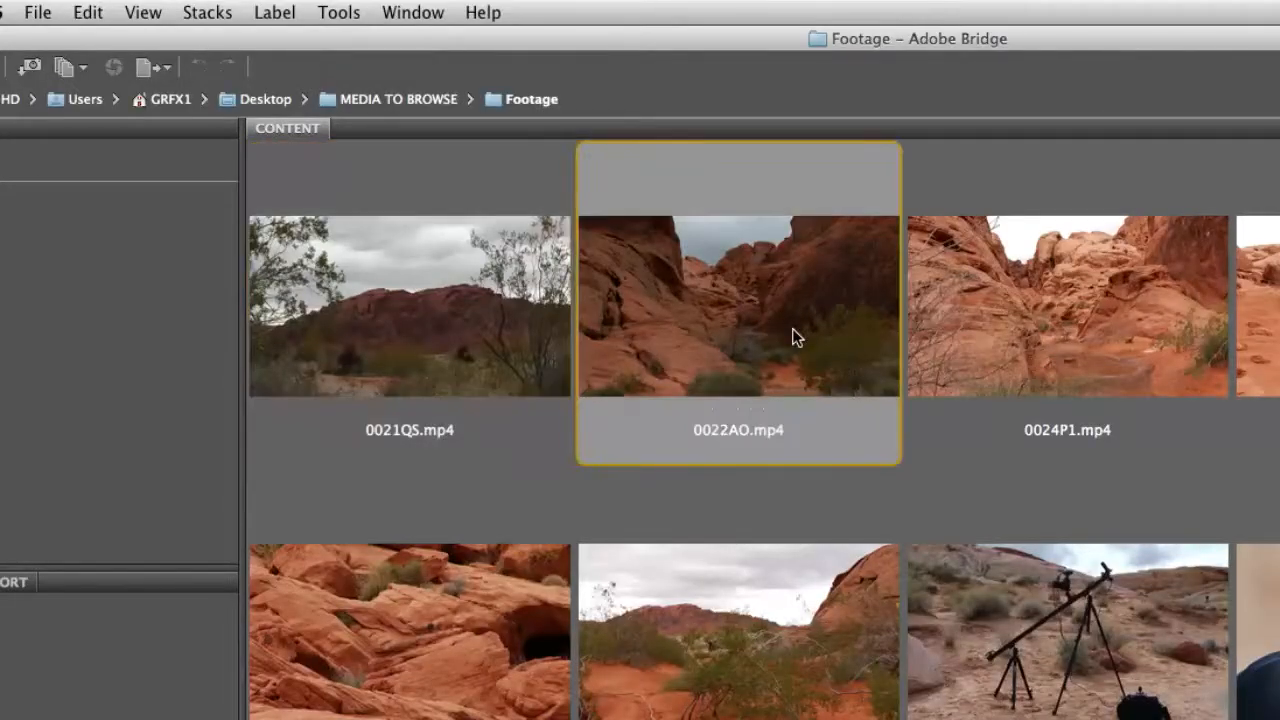
pyautogui.press('Right')
pyautogui.press('Left')
pyautogui.press('Left')
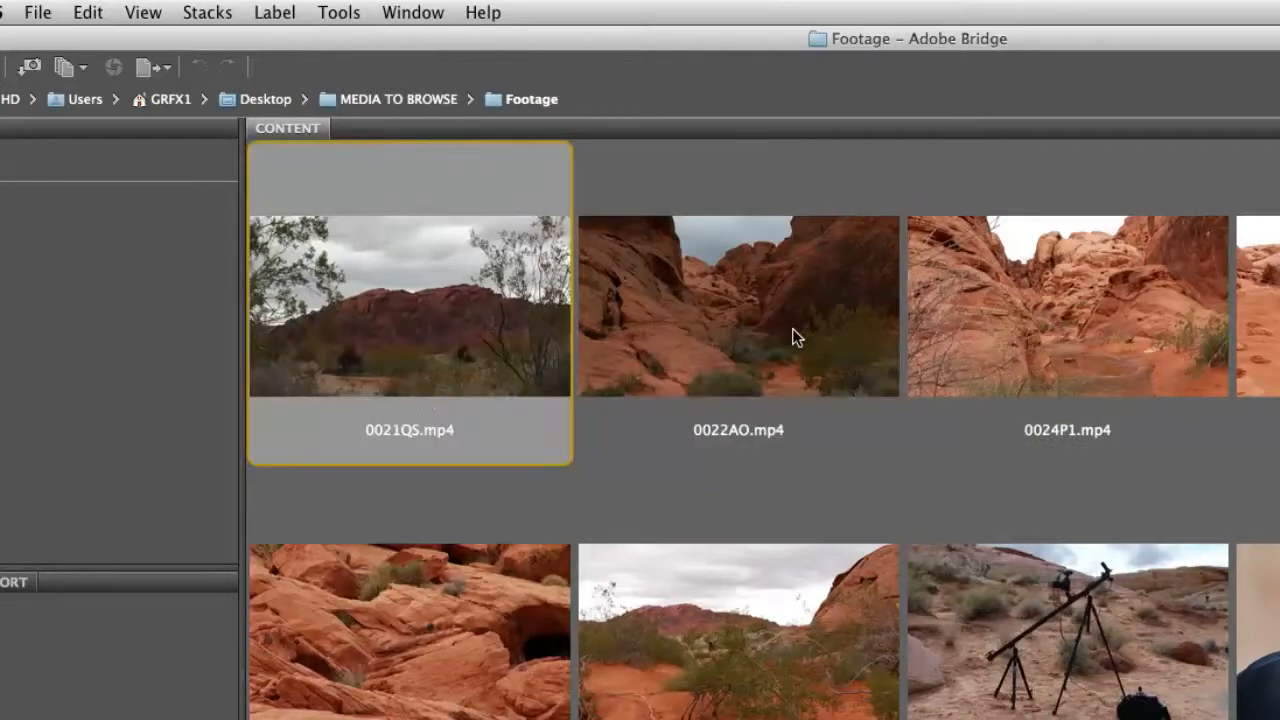
pyautogui.press('super+1')
pyautogui.press('super+2')
pyautogui.press('super+3')
pyautogui.press('super+5')
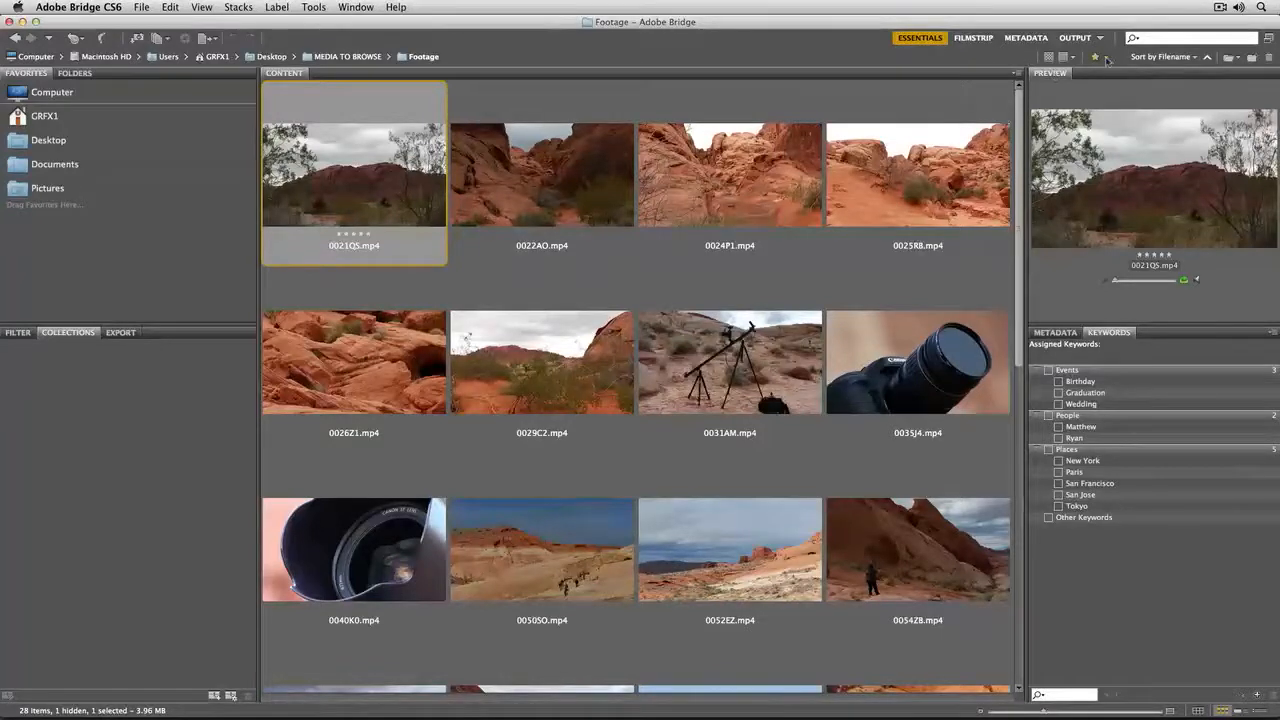
# - Clear the rating filter and step through the clips from 0022AO.mp4 to 0050SO.mp4 to preview them
pyautogui.click(1105, 58)
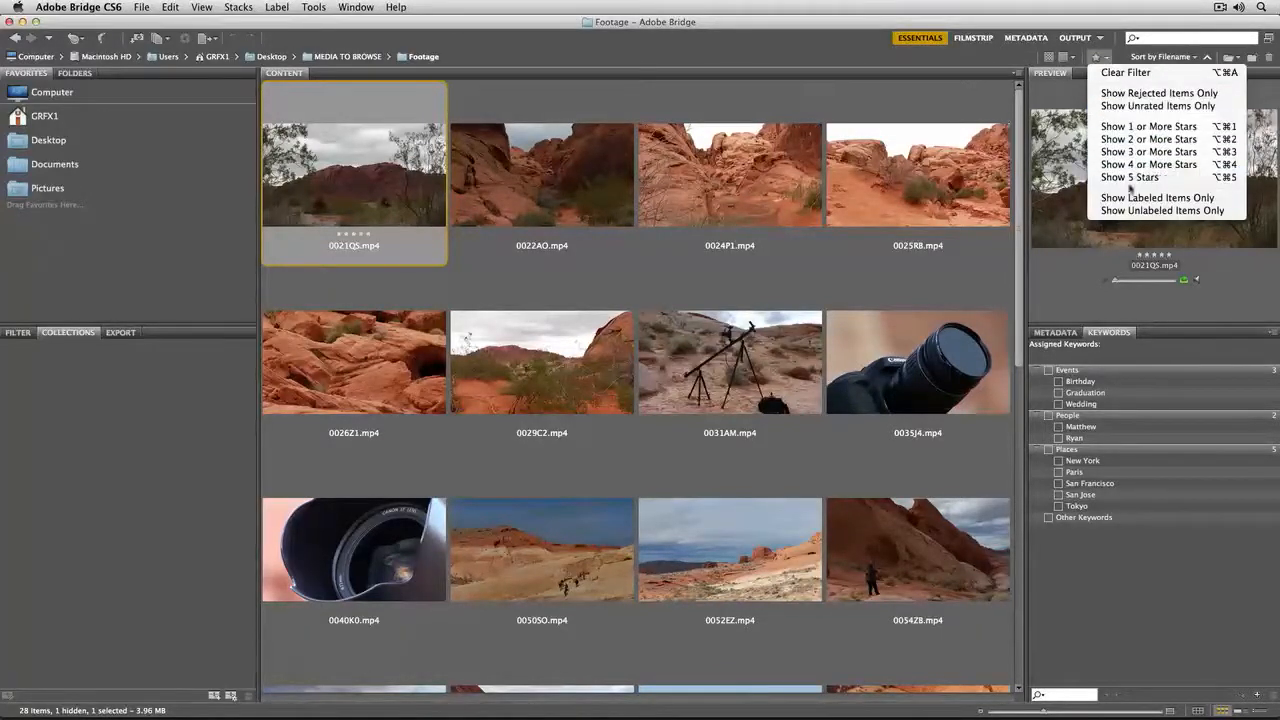
pyautogui.click(1130, 73)
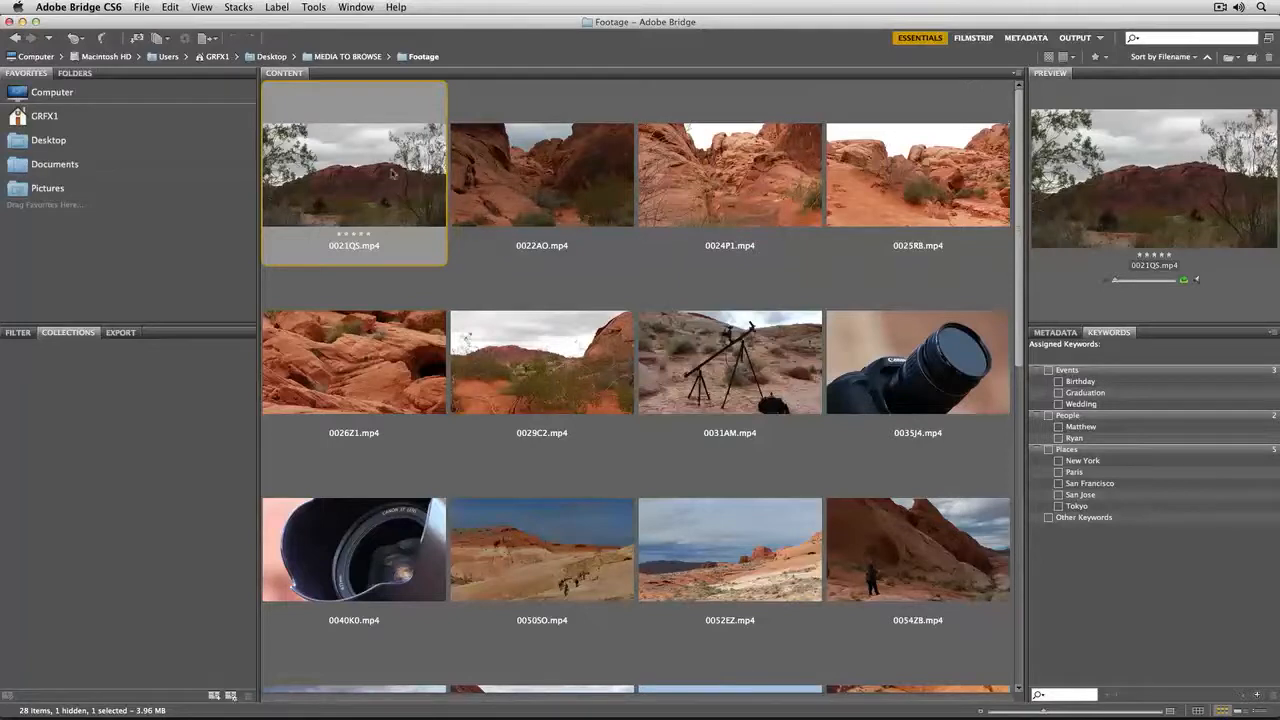
pyautogui.click(512, 176)
pyautogui.press('Right')
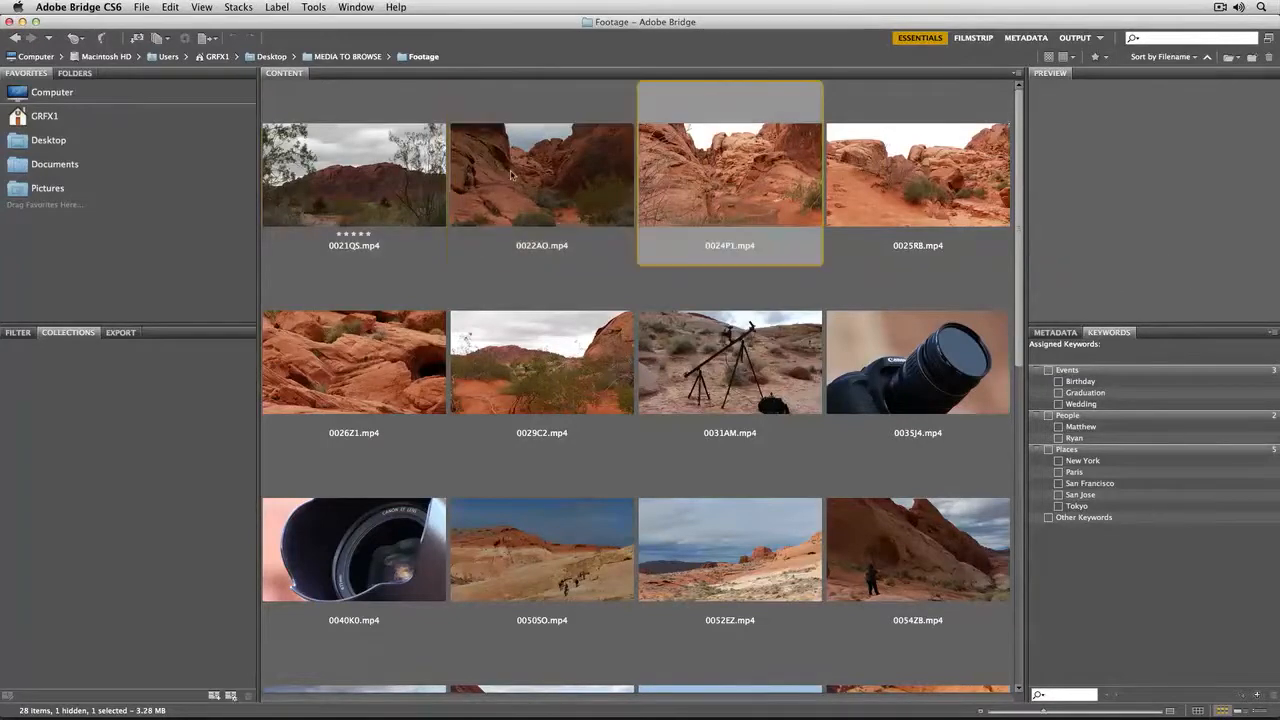
pyautogui.press('Down')
pyautogui.press('Down')
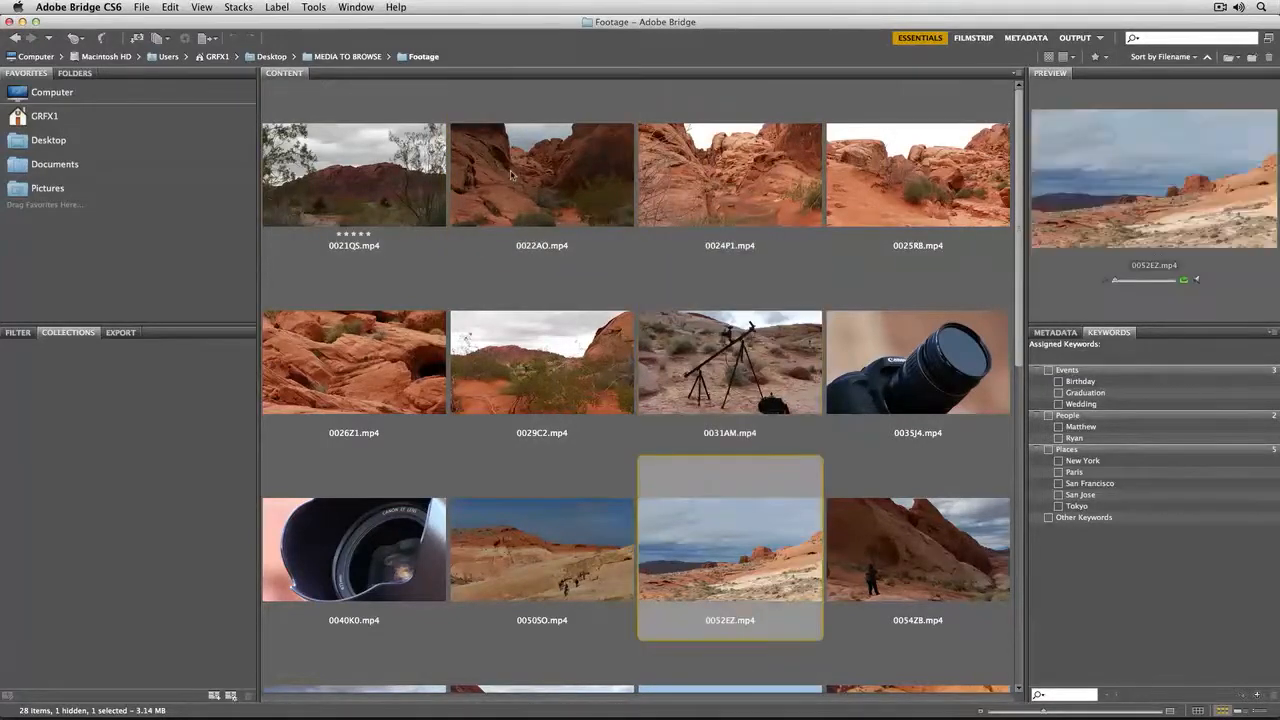
pyautogui.press('Left')
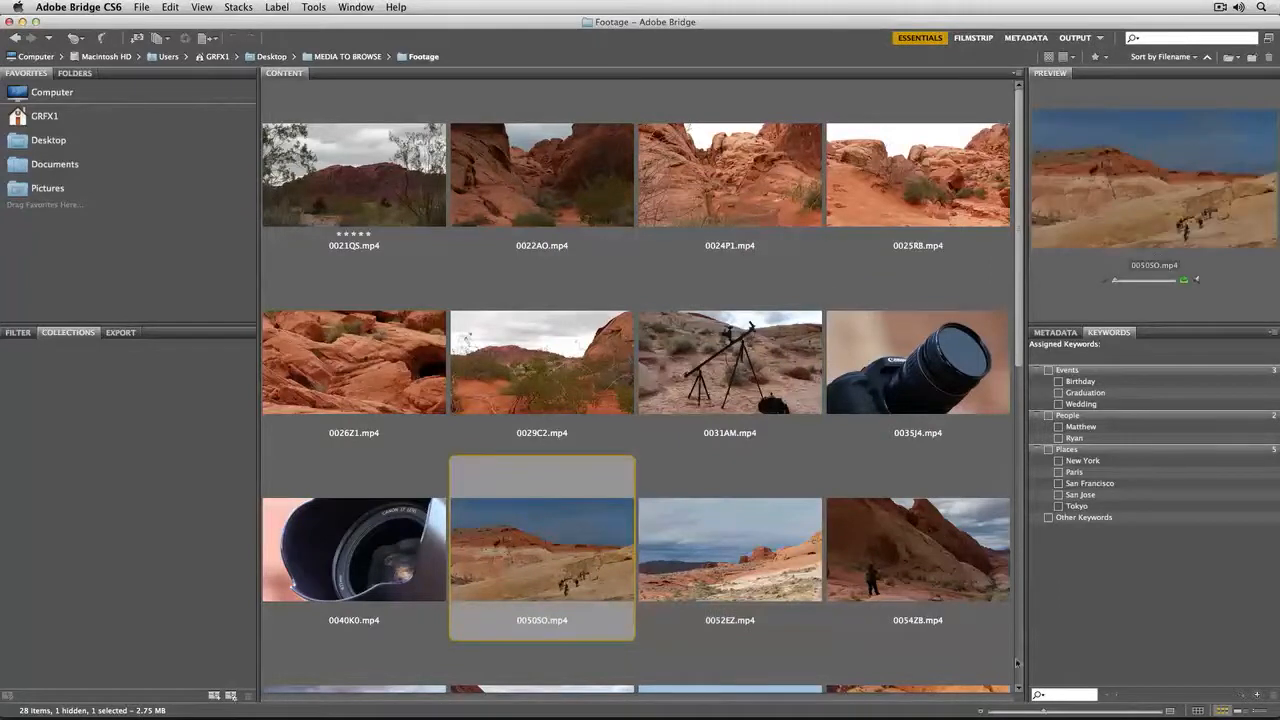
# - Enlarge the thumbnails to nearly full size and look through the footage, previewing 0059K8.mp4 and 0088BD.mp4
pyautogui.moveTo(1045, 711); pyautogui.dragTo(1168, 712)
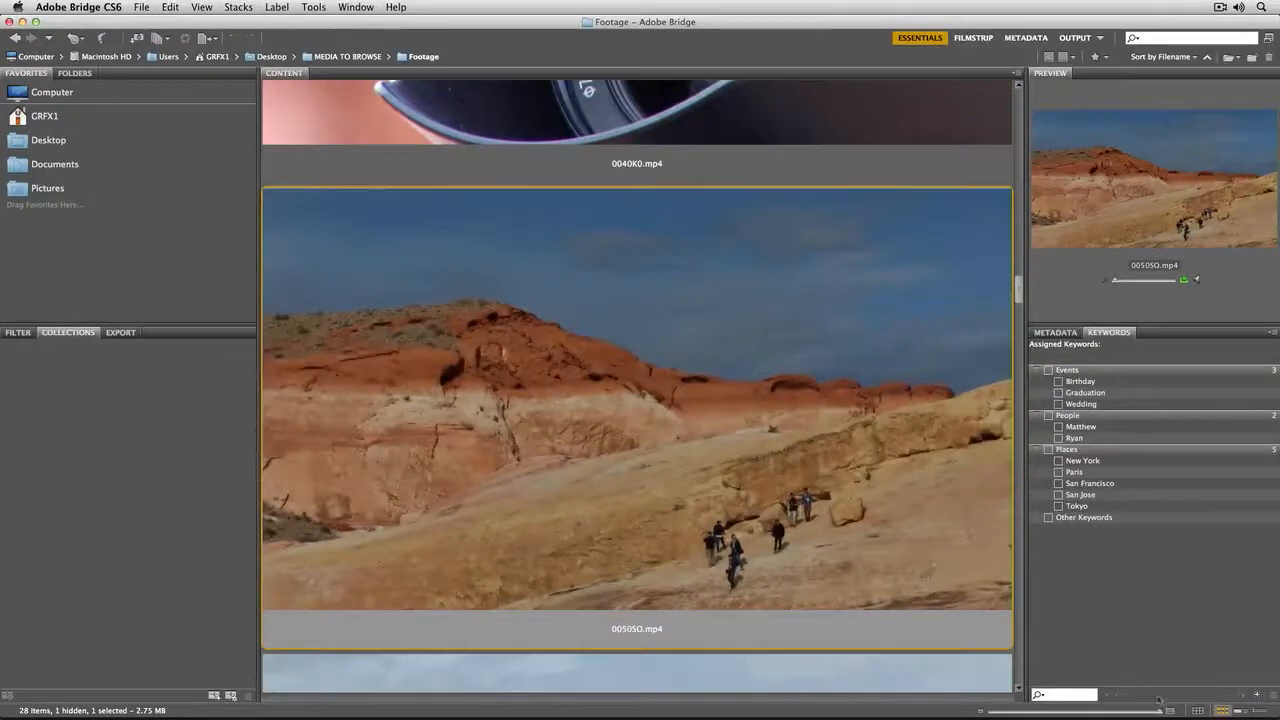
pyautogui.moveTo(1019, 290); pyautogui.dragTo(1019, 350)
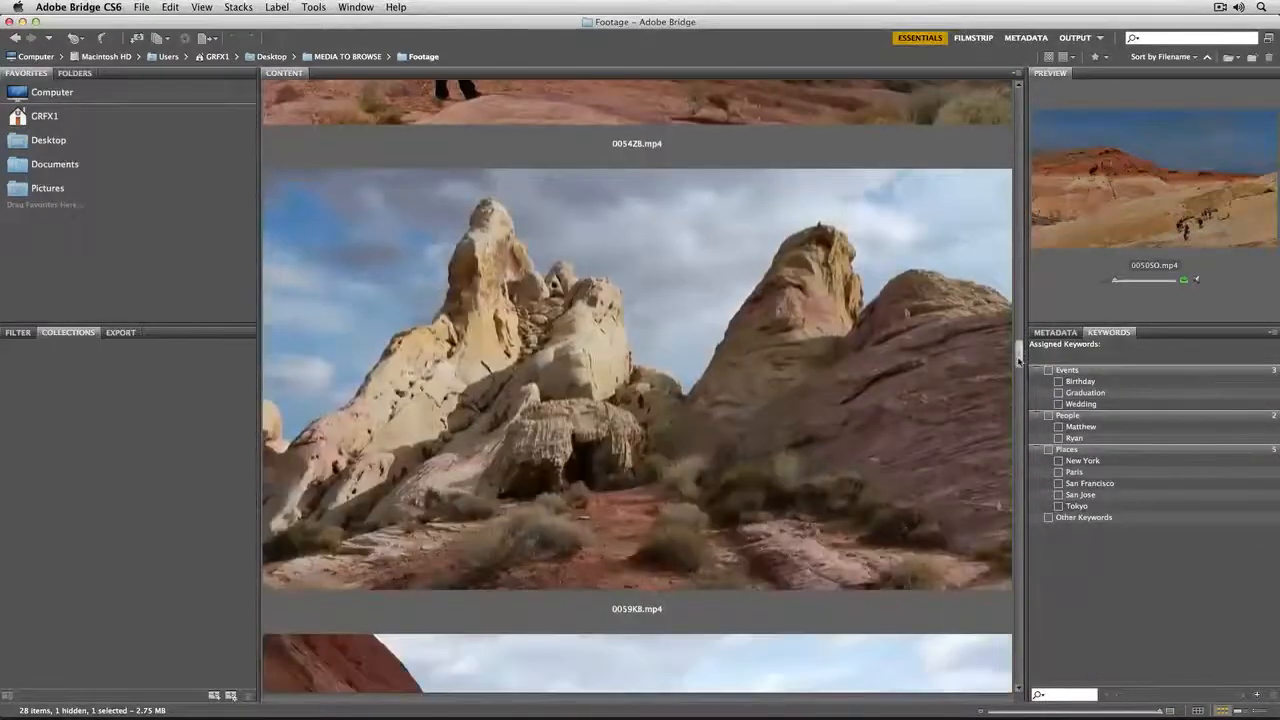
pyautogui.click(743, 401)
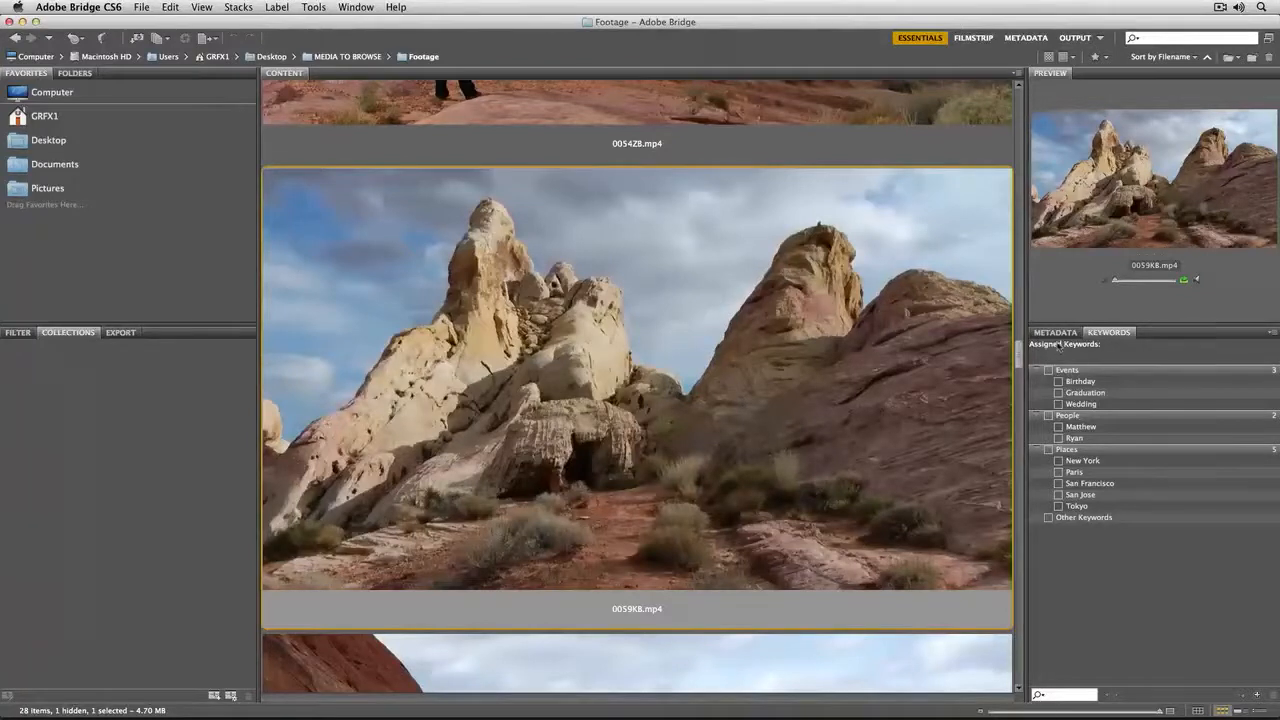
pyautogui.moveTo(1018, 353); pyautogui.dragTo(1014, 397)
pyautogui.click(872, 344)
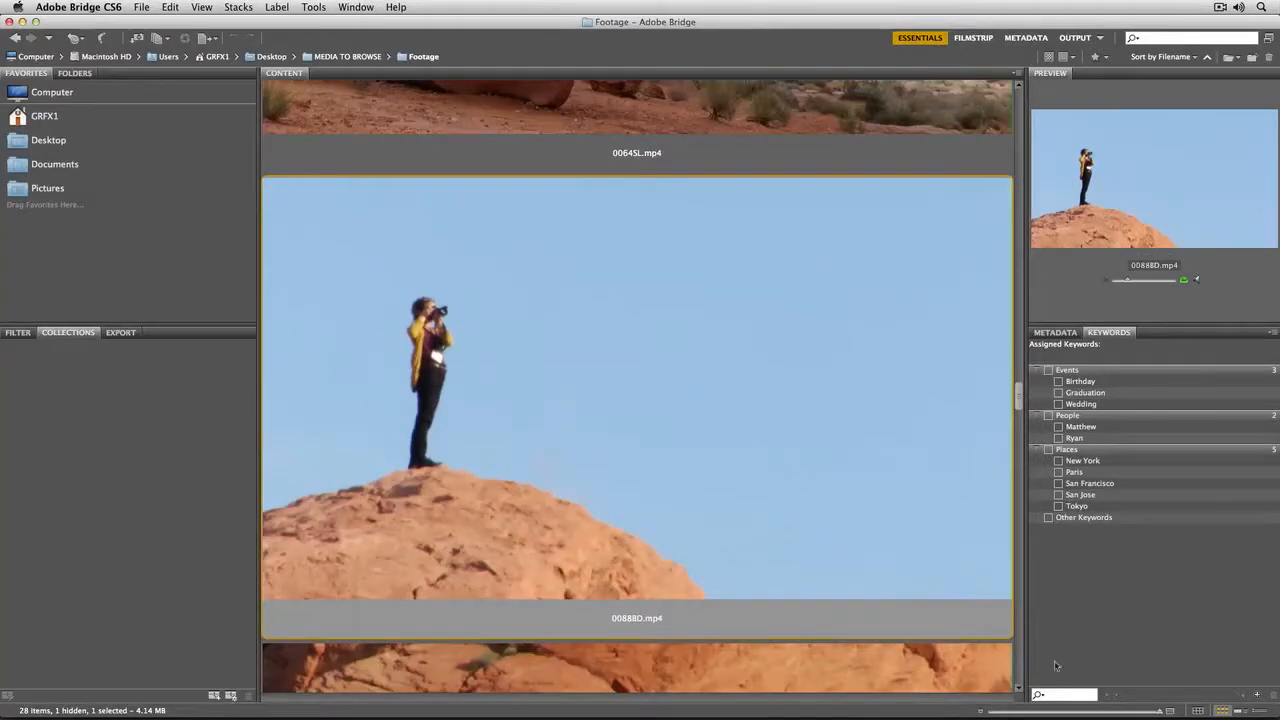
# - Show the footage as a detailed list with medium-sized thumbnails
pyautogui.moveTo(1160, 712); pyautogui.dragTo(1100, 712)
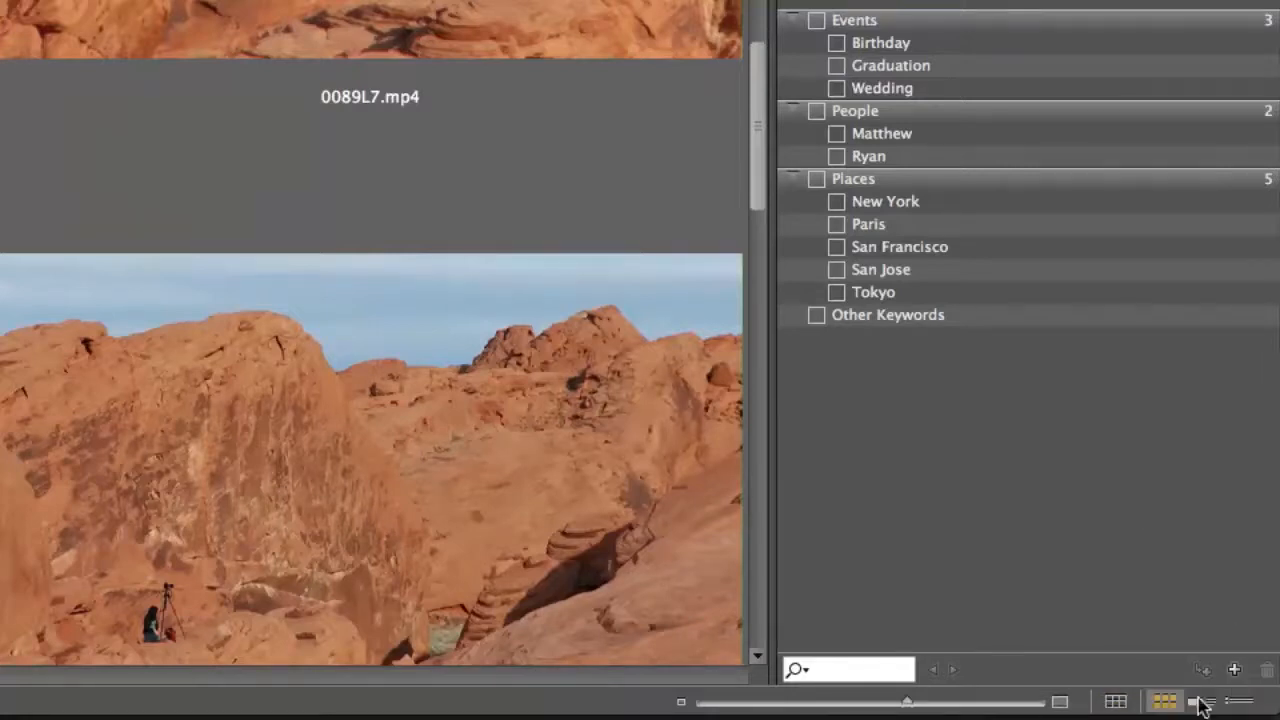
pyautogui.click(1237, 706)
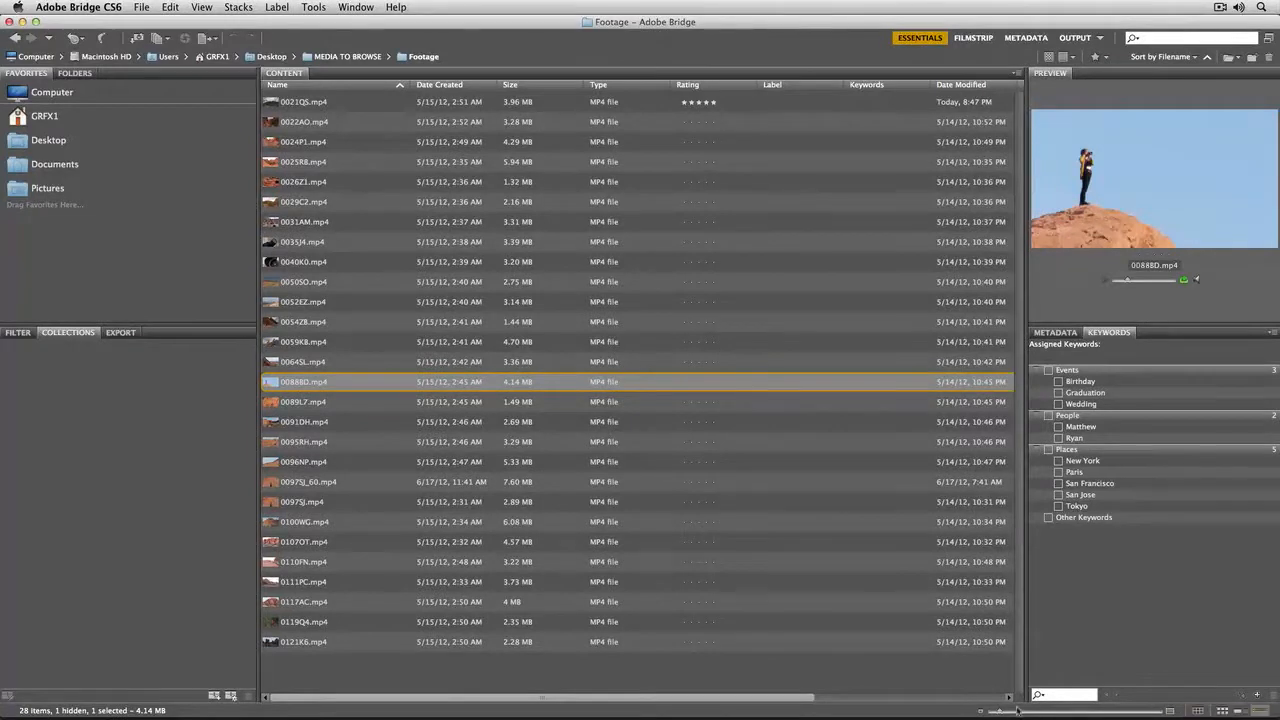
pyautogui.moveTo(1000, 713); pyautogui.dragTo(1092, 718)
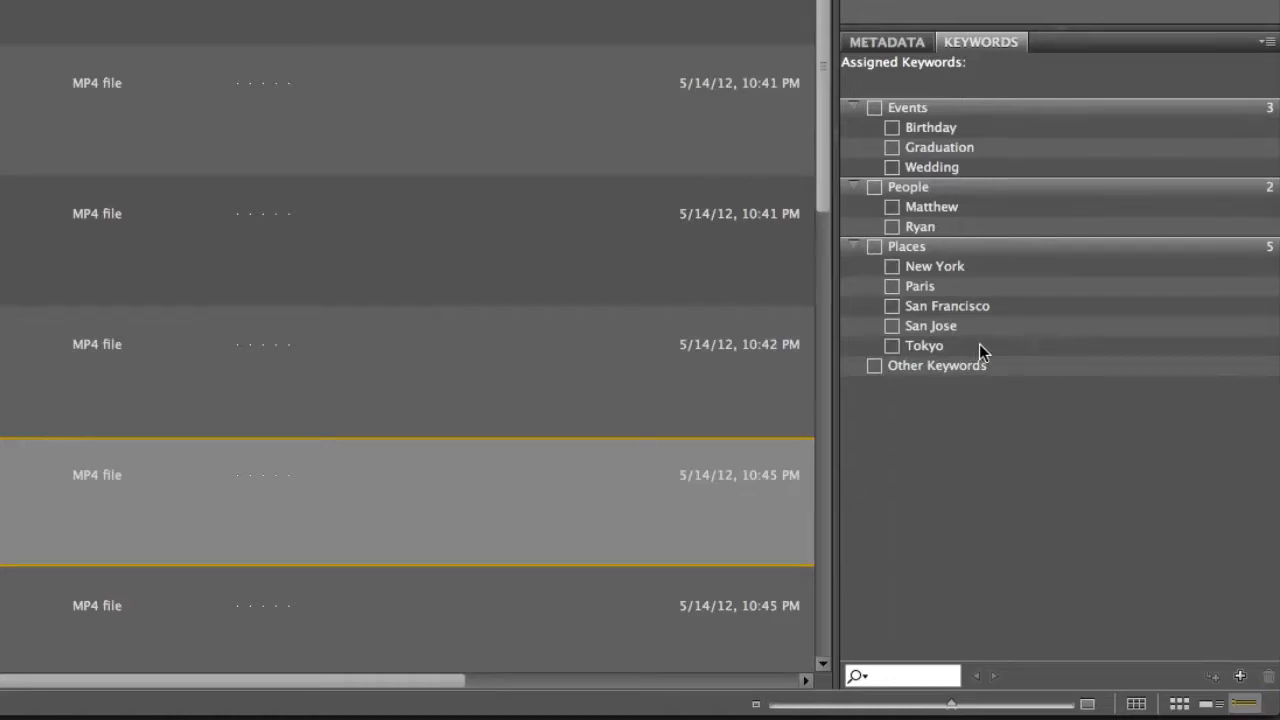
# - Create a new top-level keyword named Desert
pyautogui.click(1240, 675)
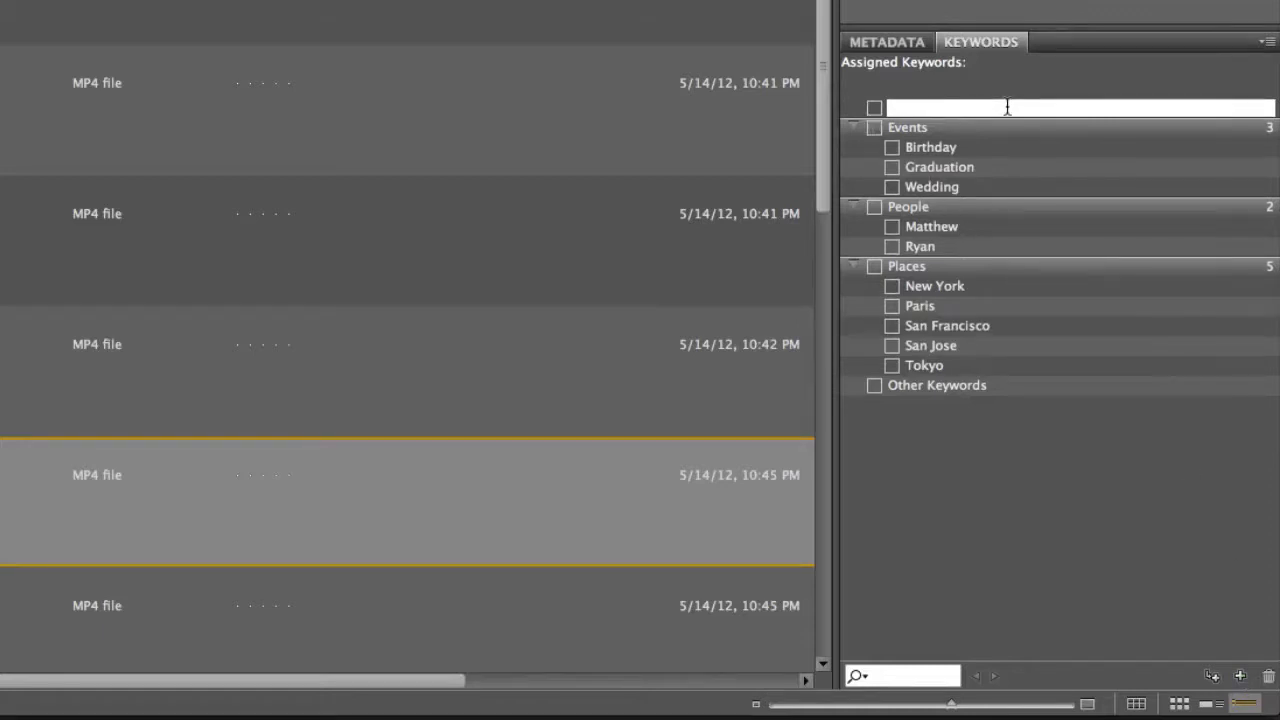
pyautogui.write('Desert')
pyautogui.press('Return')
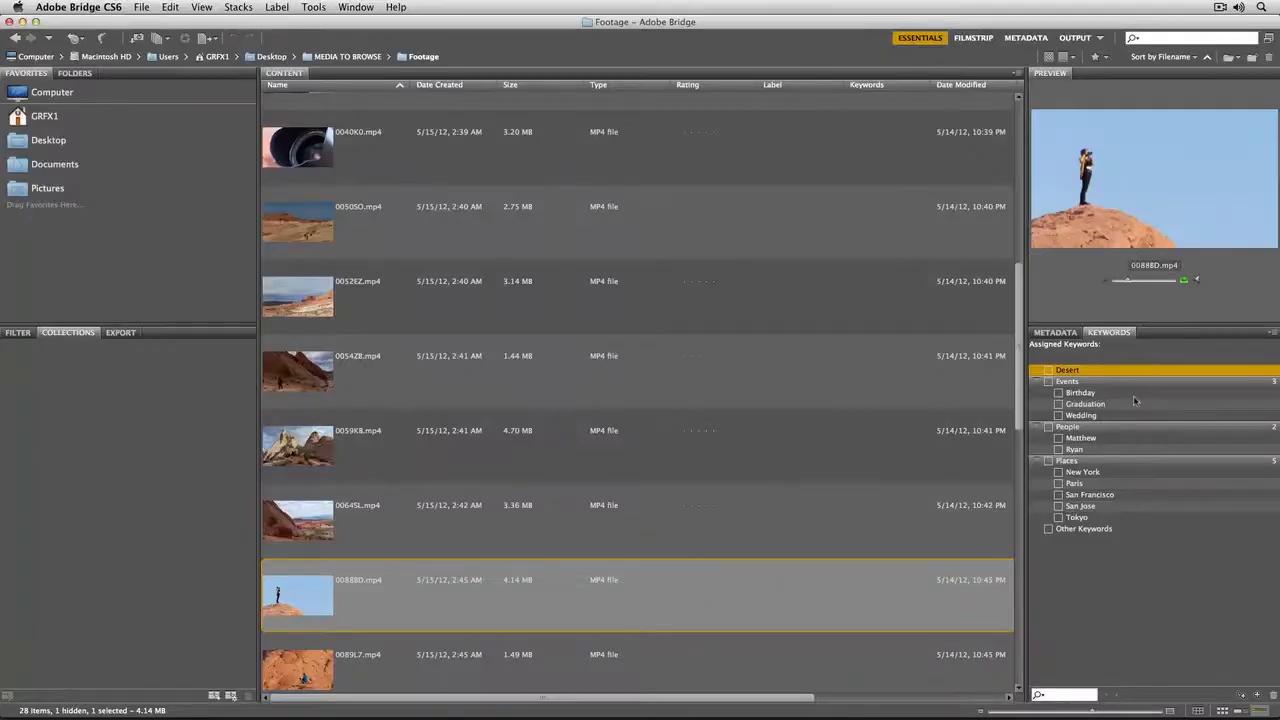
# - Assign the Desert keyword and a four-star rating to the four clips from 0050SO.mp4 through 0059K8.mp4
pyautogui.moveTo(1140, 372); pyautogui.dragTo(802, 228)
pyautogui.click(802, 228)
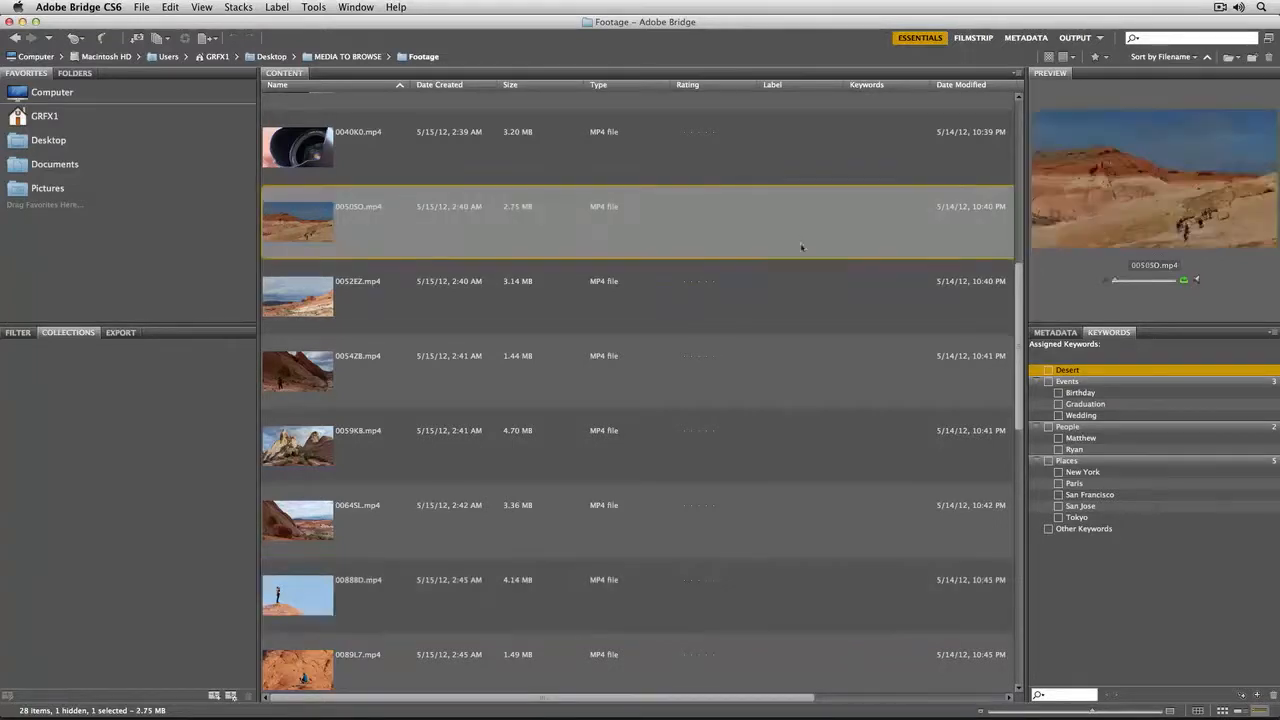
pyautogui.keyDown('shift'); pyautogui.click(787, 286); pyautogui.keyUp('shift')
pyautogui.keyDown('shift'); pyautogui.click(780, 390); pyautogui.keyUp('shift')
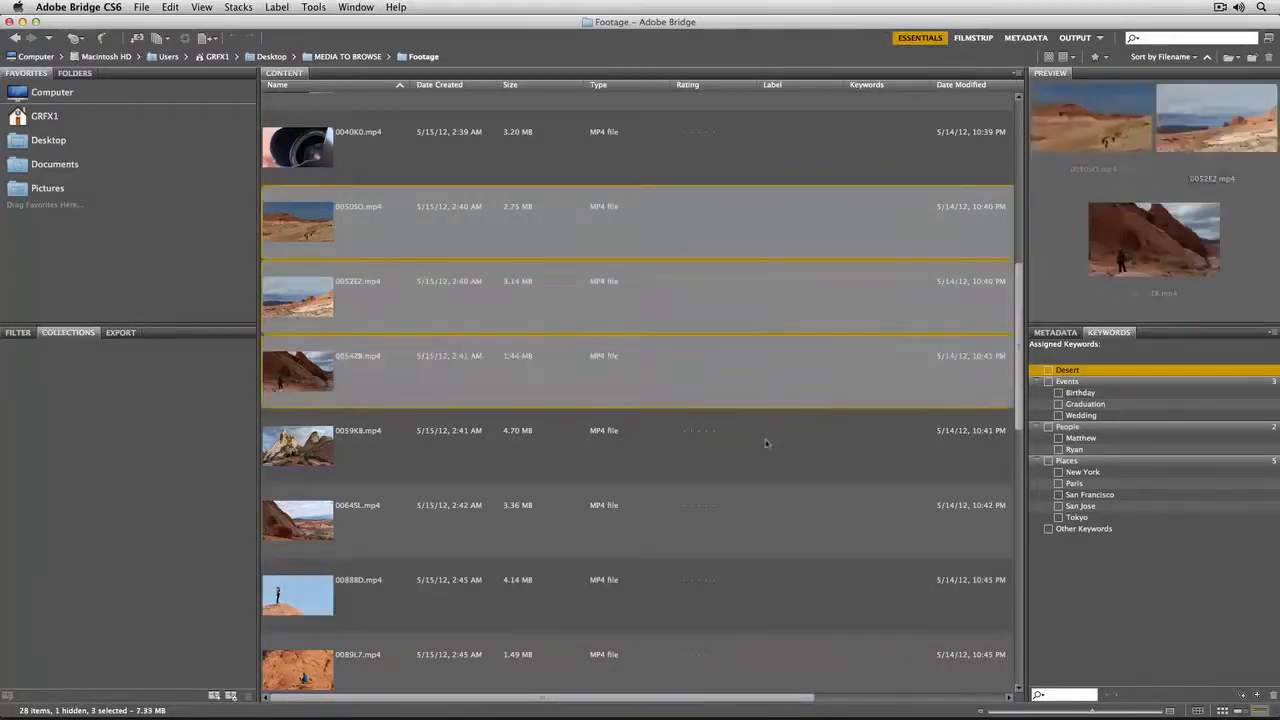
pyautogui.keyDown('shift'); pyautogui.click(764, 446); pyautogui.keyUp('shift')
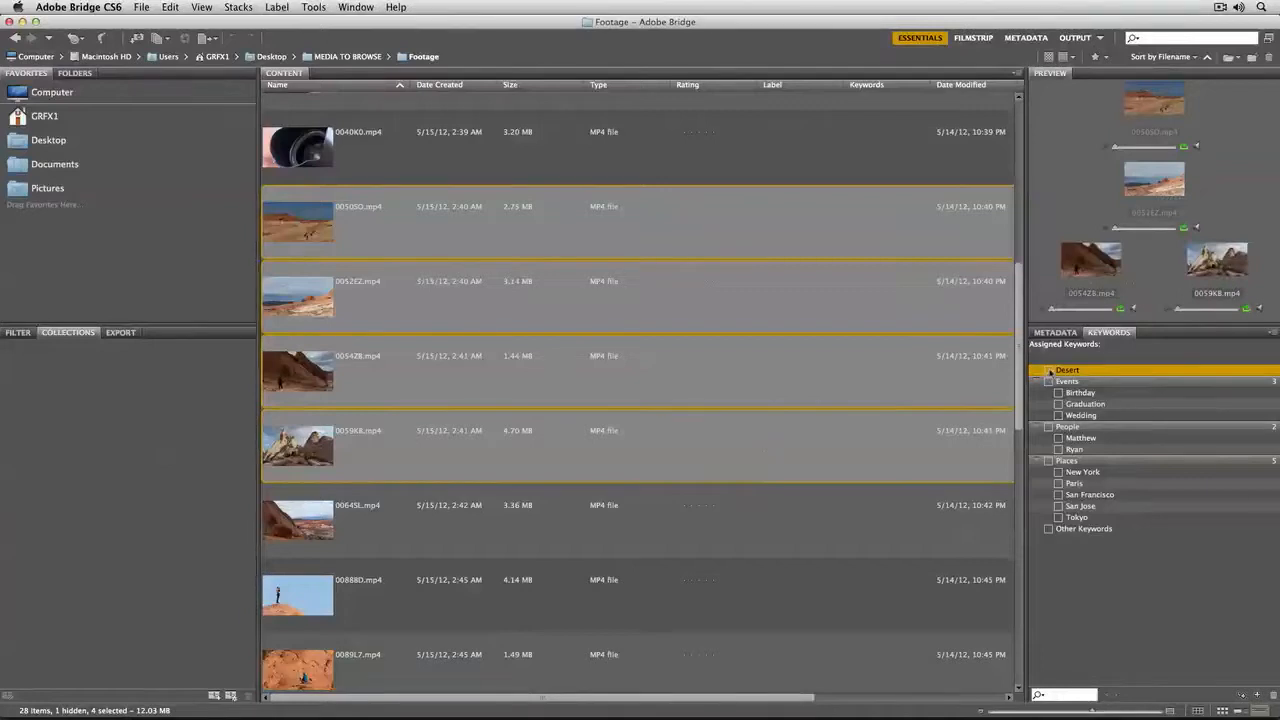
pyautogui.click(1049, 370)
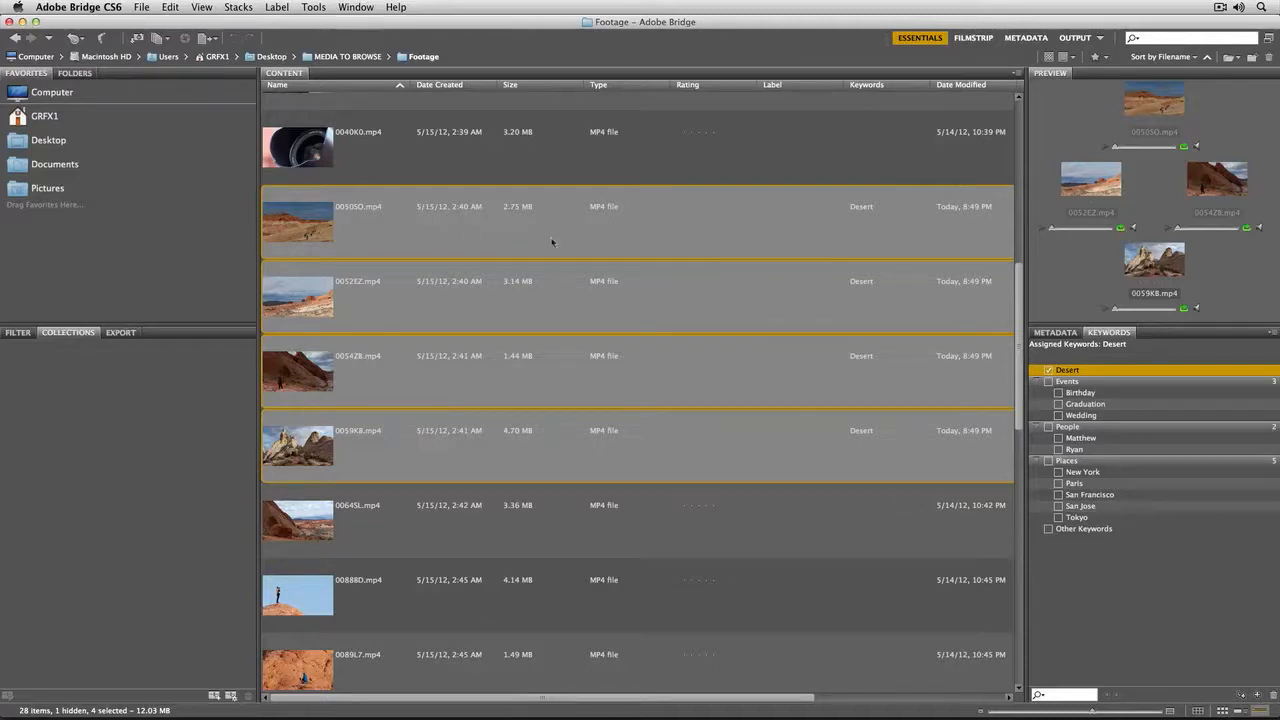
pyautogui.press('super+3')
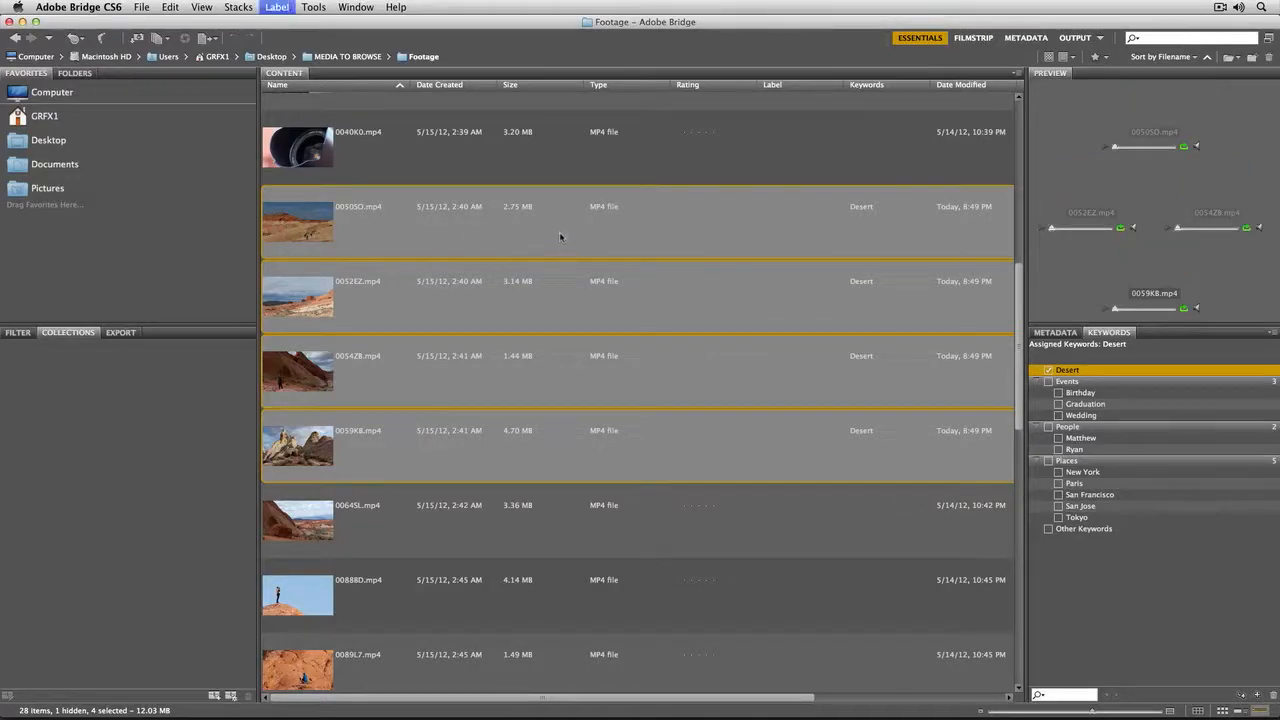
pyautogui.press('super+4')
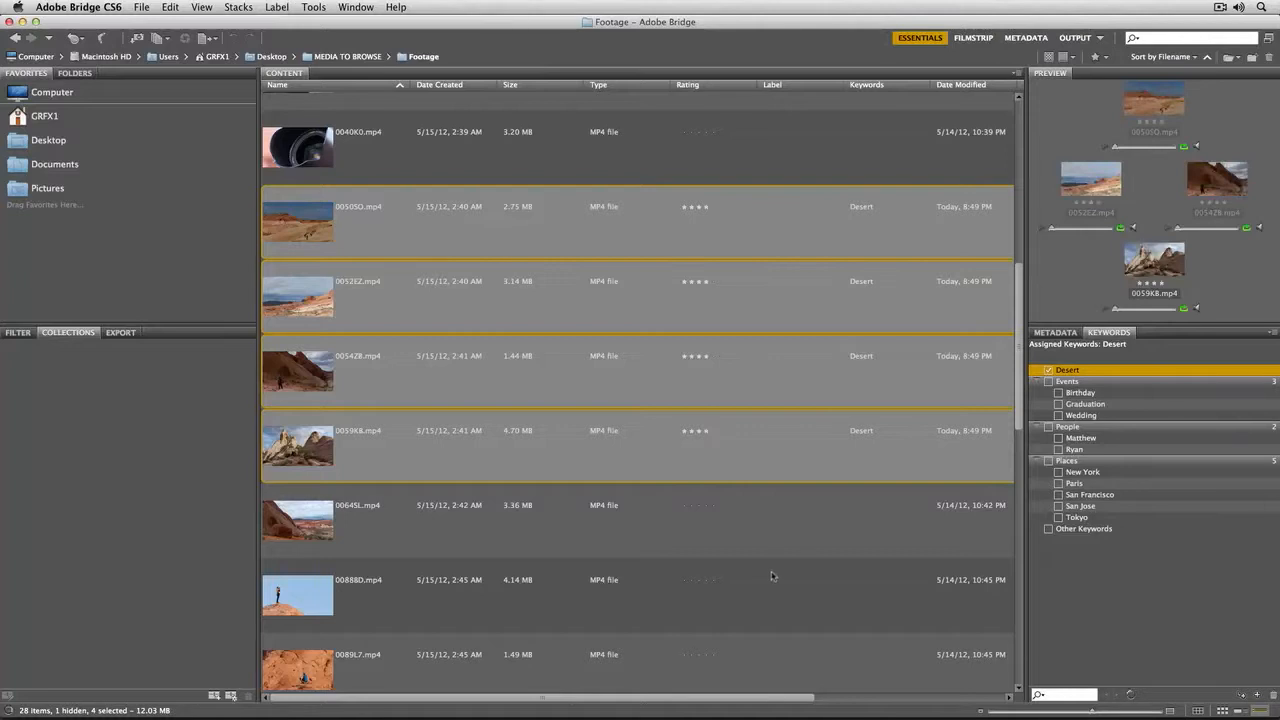
# - Give the four clips from 0089L7.mp4 through 0096NP.mp4 a five-star rating
pyautogui.click(654, 661)
pyautogui.moveTo(1019, 421); pyautogui.dragTo(1020, 498)
pyautogui.keyDown('shift'); pyautogui.click(652, 477); pyautogui.keyUp('shift')
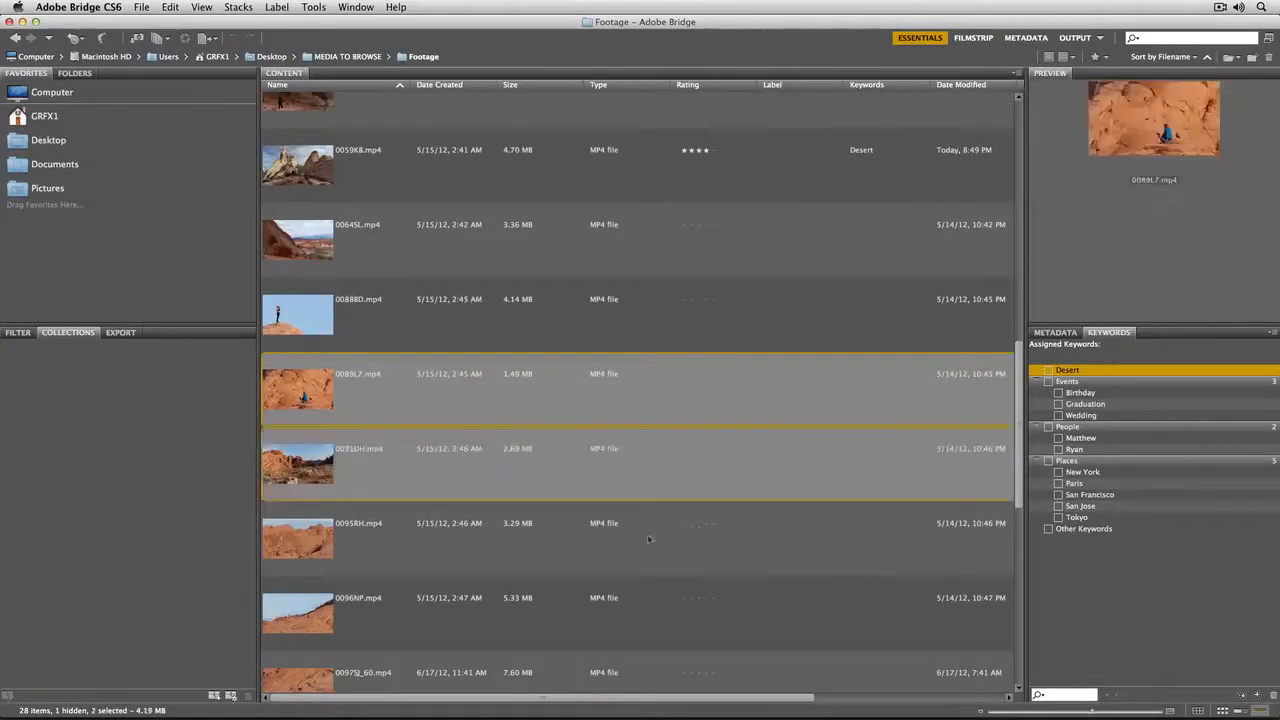
pyautogui.keyDown('shift'); pyautogui.click(652, 540); pyautogui.keyUp('shift')
pyautogui.keyDown('shift'); pyautogui.click(652, 603); pyautogui.keyUp('shift')
pyautogui.press('super+4')
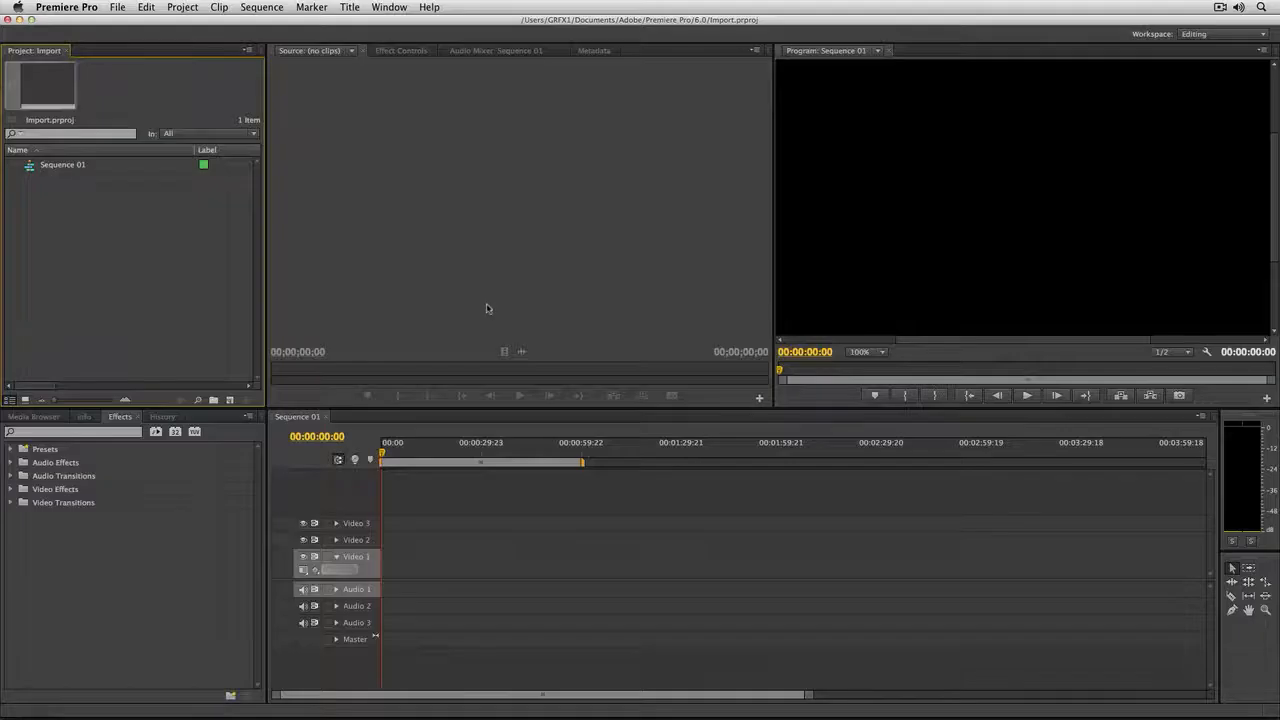
# - From the Premiere Pro project, browse for media in Adobe Bridge and open the Footage folder inside MEDIA TO BROWSE
pyautogui.click(118, 7)
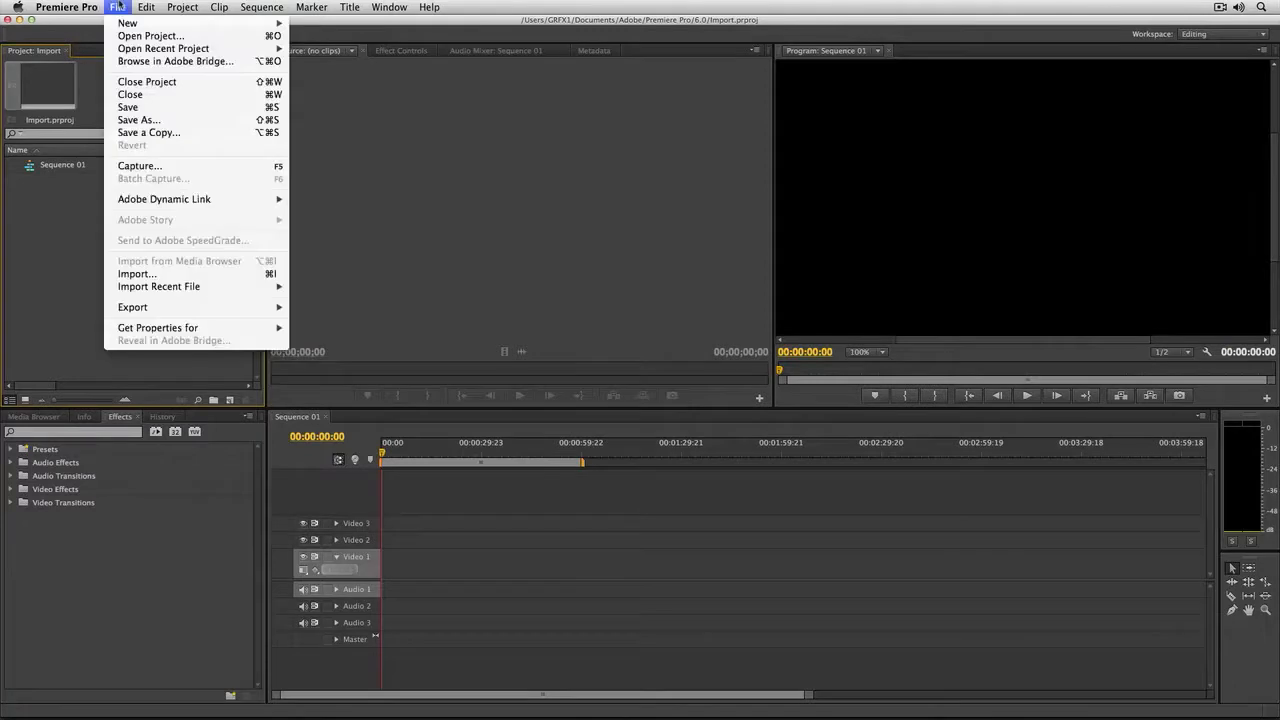
pyautogui.click(150, 61)
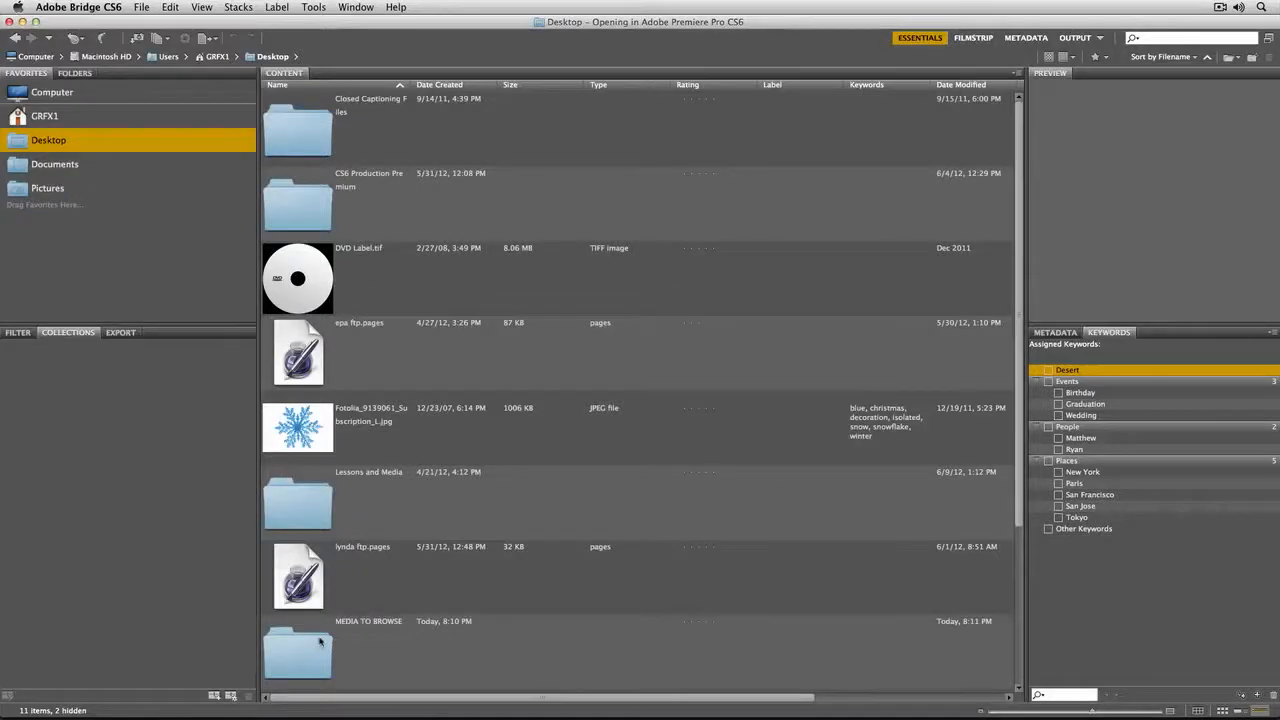
pyautogui.doubleClick(321, 646)
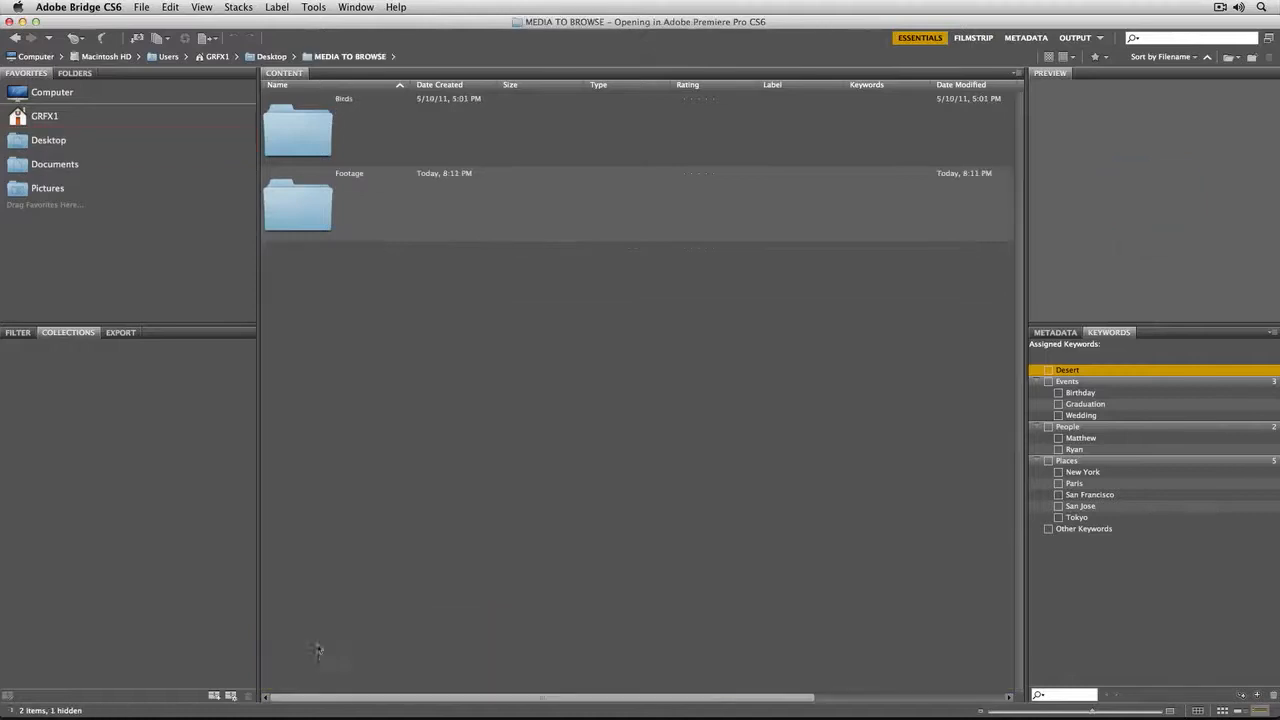
pyautogui.doubleClick(319, 201)
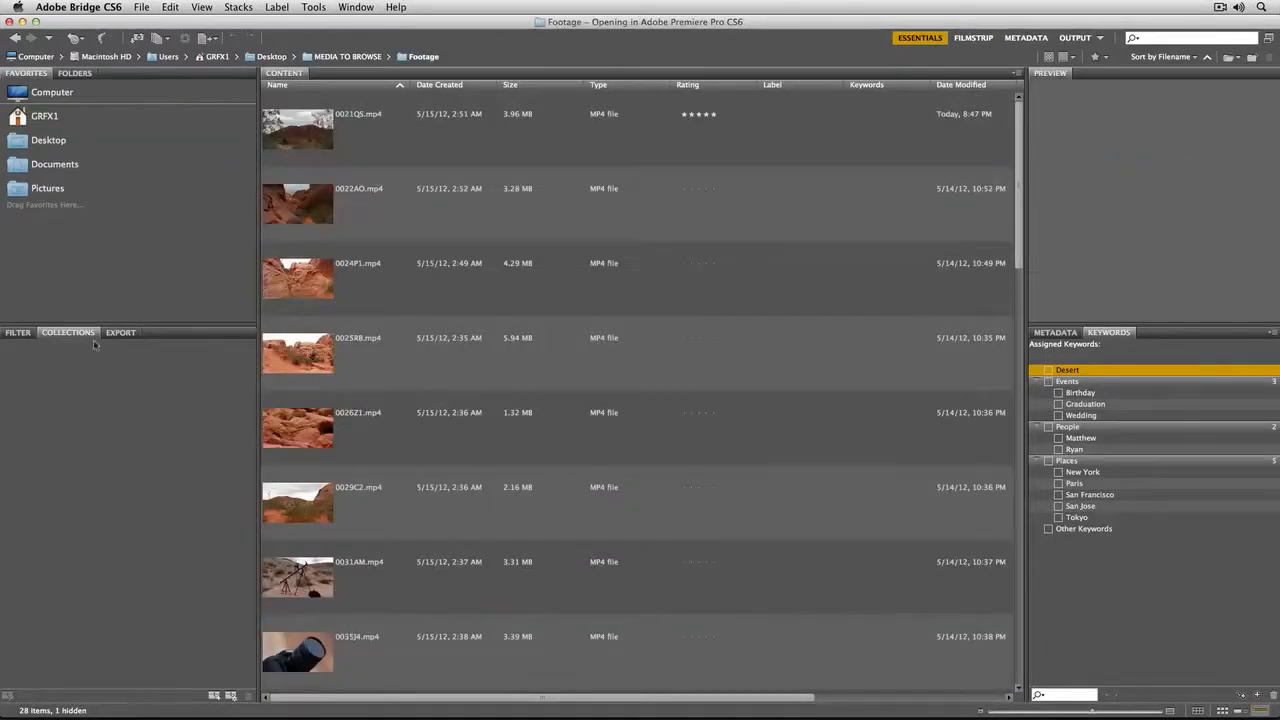
# - Filter the Footage folder by rating so that only the five-star clips are listed
pyautogui.click(20, 333)
pyautogui.click(28, 369)
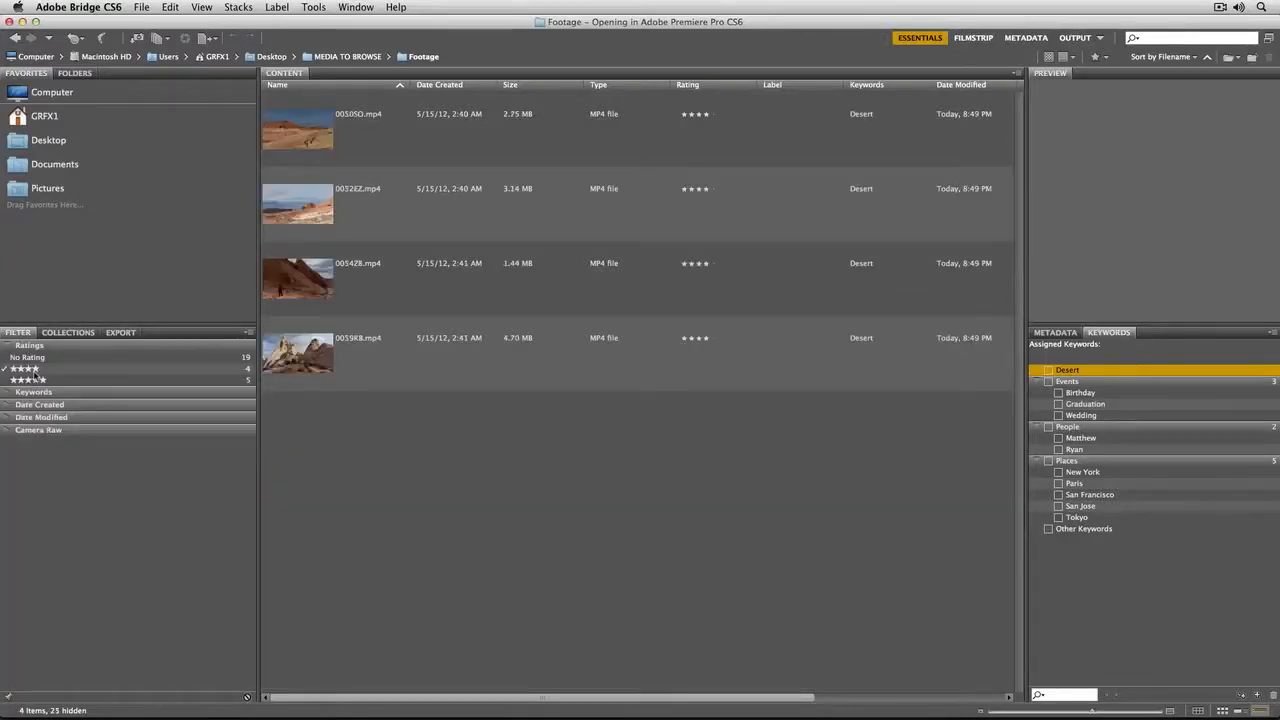
pyautogui.click(34, 381)
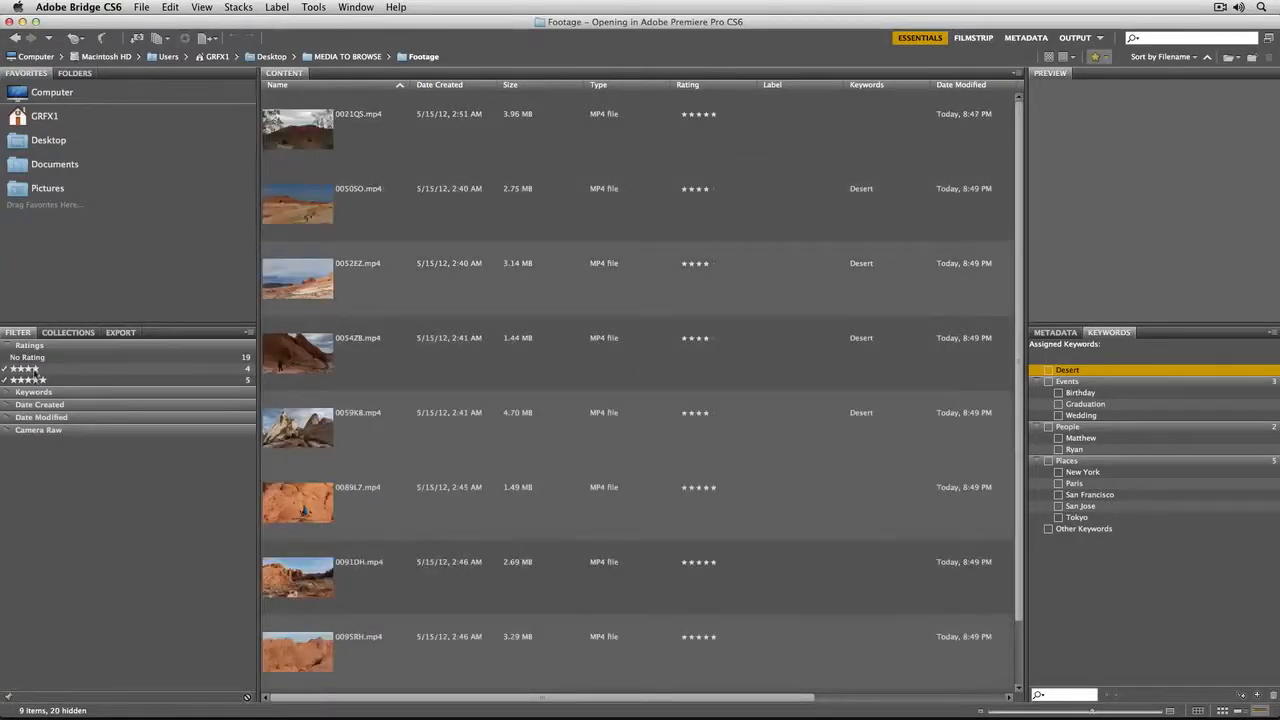
pyautogui.click(35, 370)
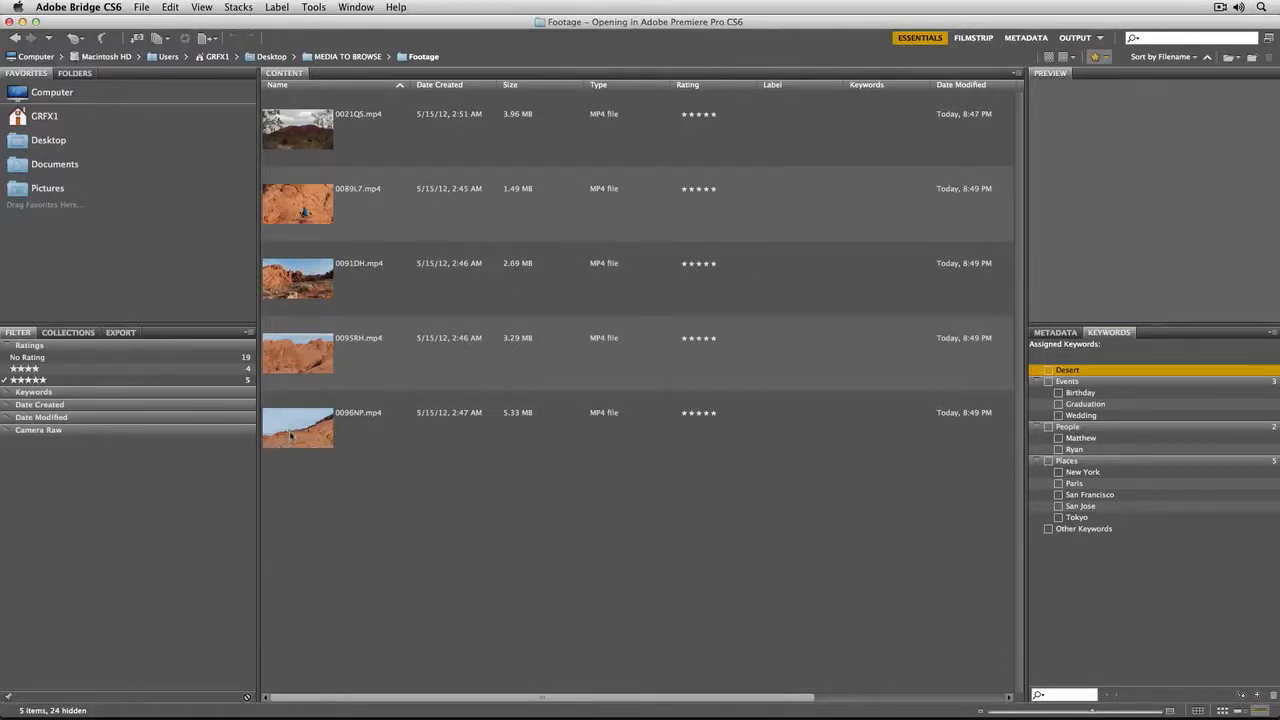
# - Bring all the filtered five-star clips into the Premiere Pro project and maximize the project's item list
pyautogui.press('super+a')
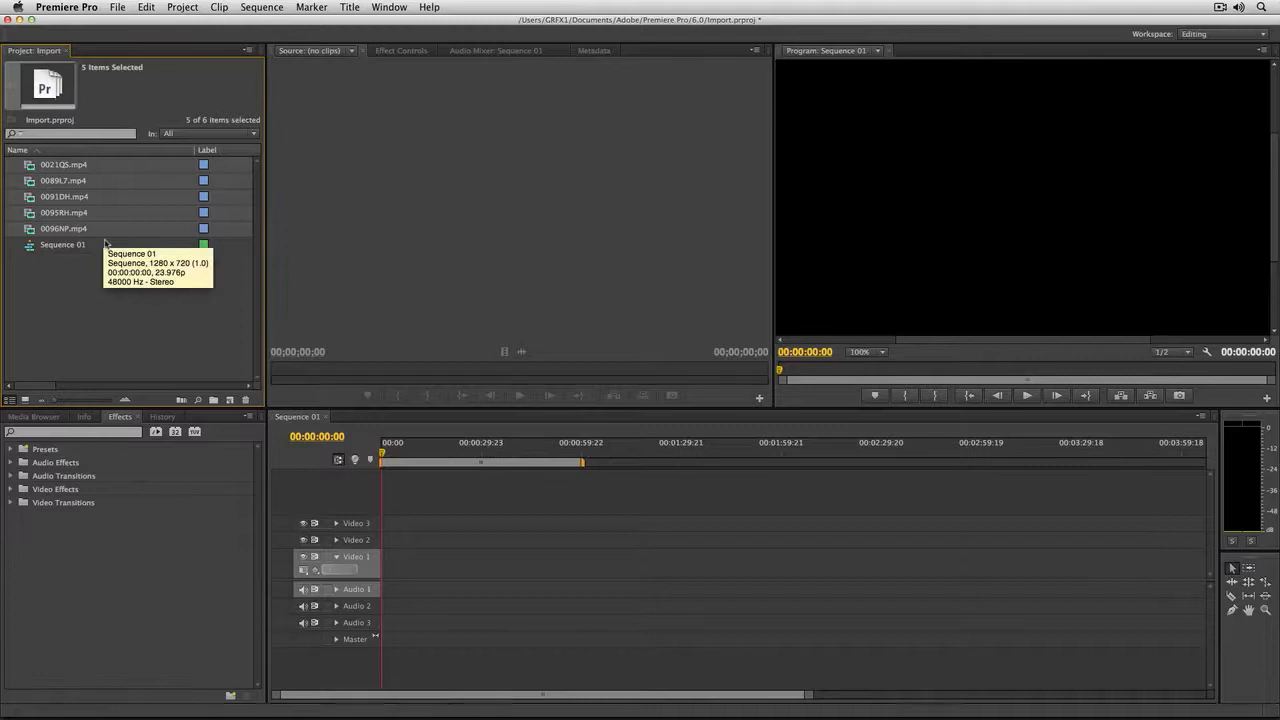
pyautogui.press('`')
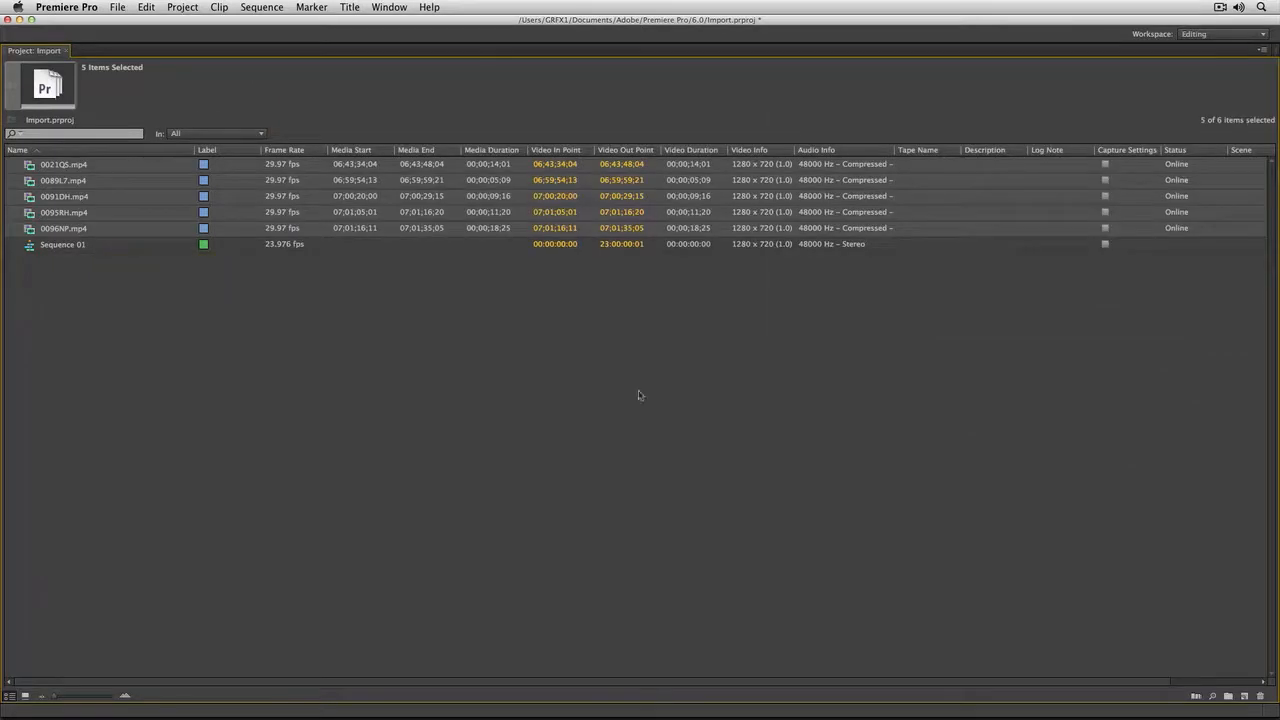
# - Add the Basic metadata property Rating to the project's list columns and check the ratings of the imported clips
pyautogui.moveTo(965, 683); pyautogui.dragTo(1115, 685)
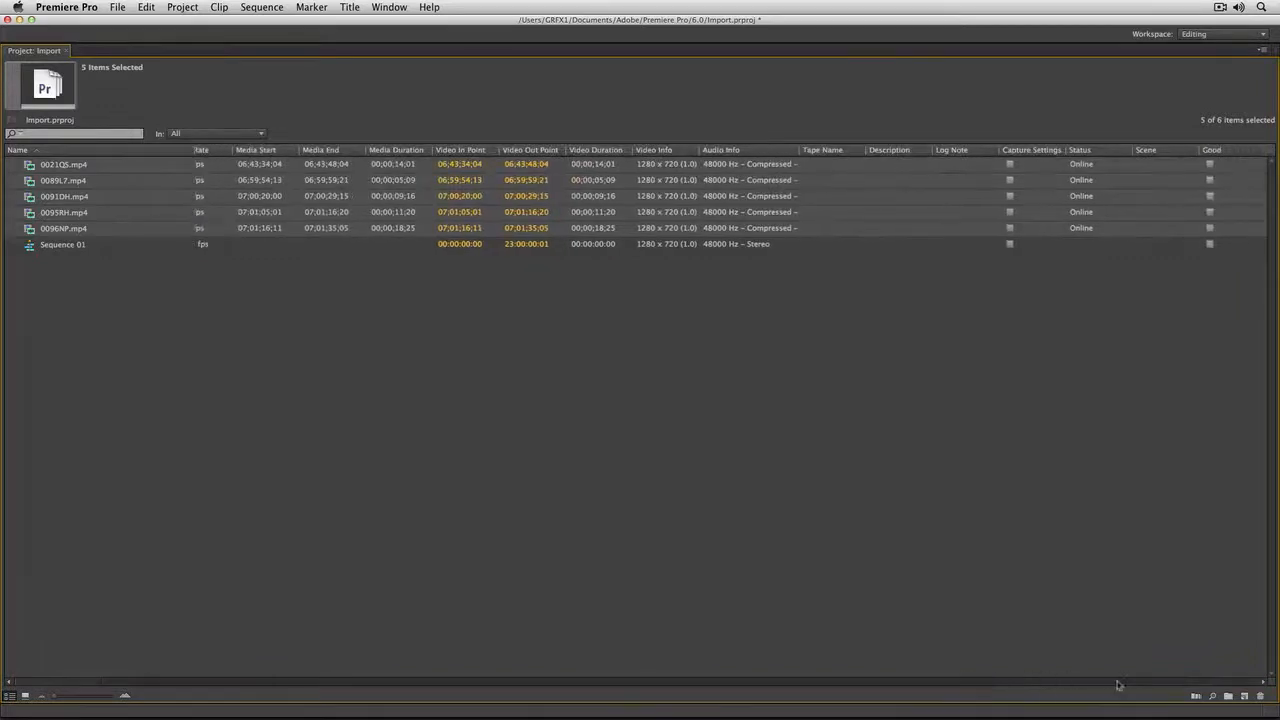
pyautogui.click(1263, 49)
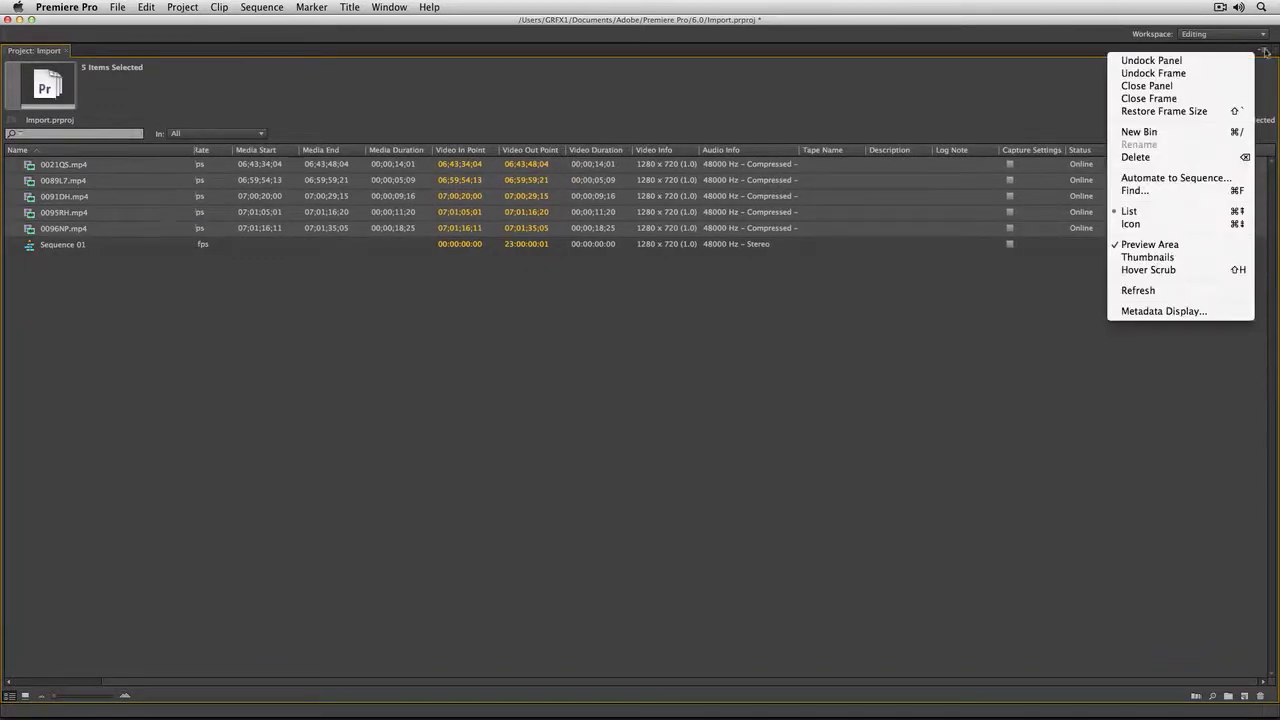
pyautogui.click(1223, 315)
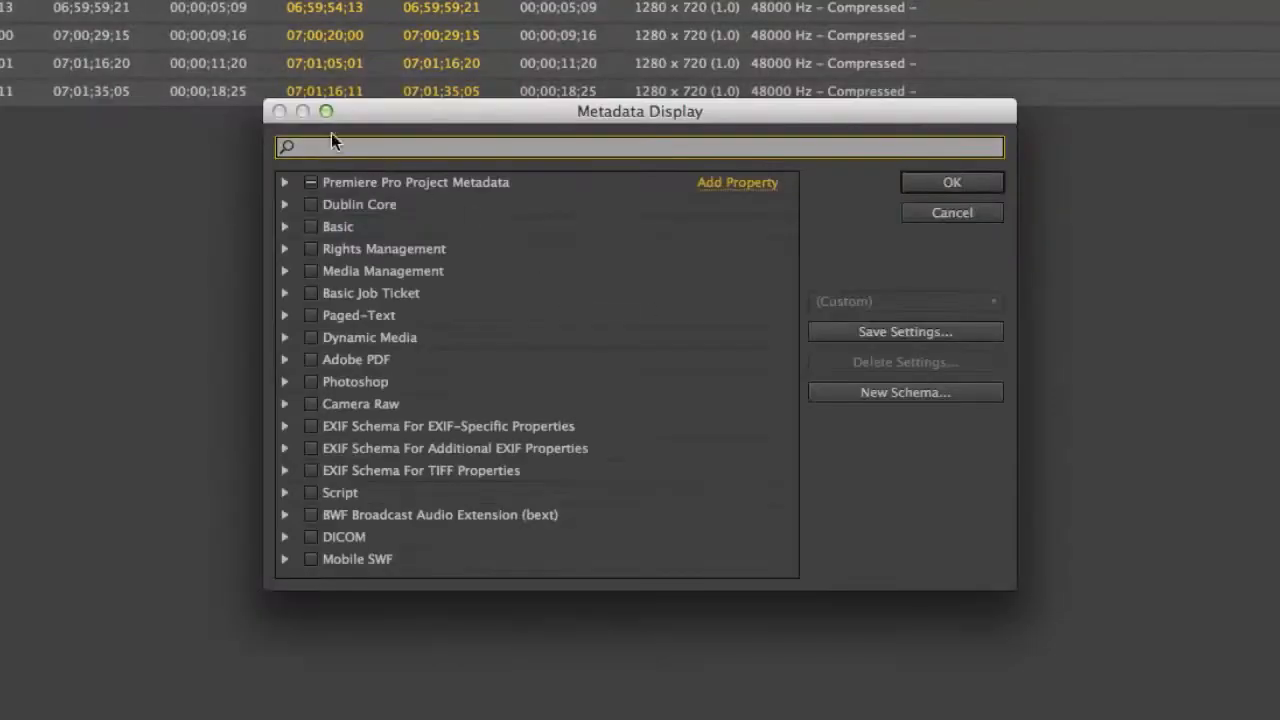
pyautogui.write('ra')
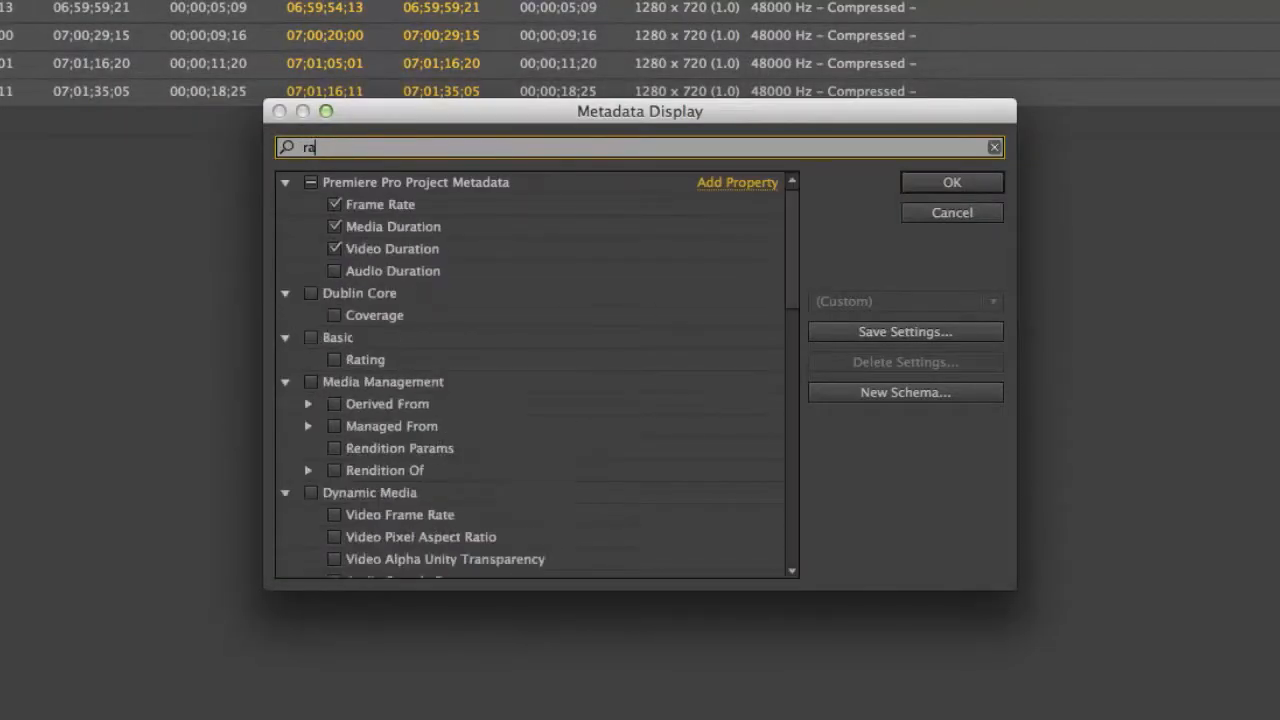
pyautogui.write('ting')
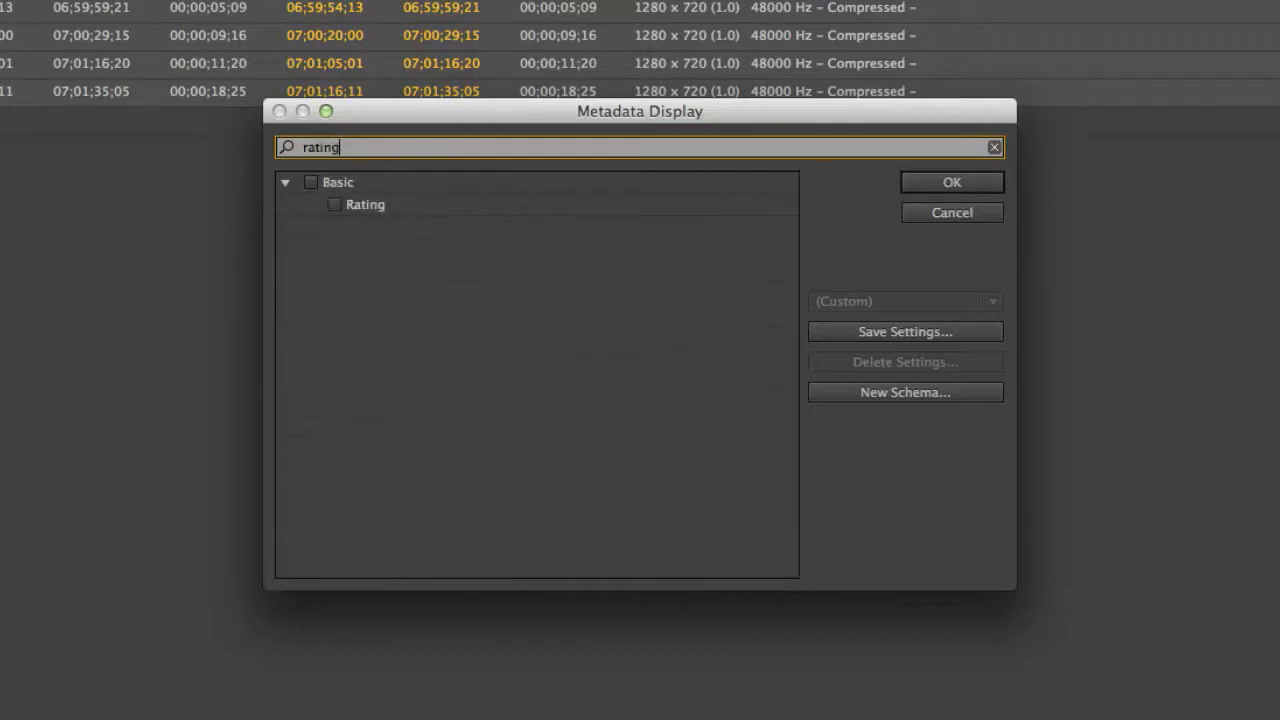
pyautogui.click(338, 205)
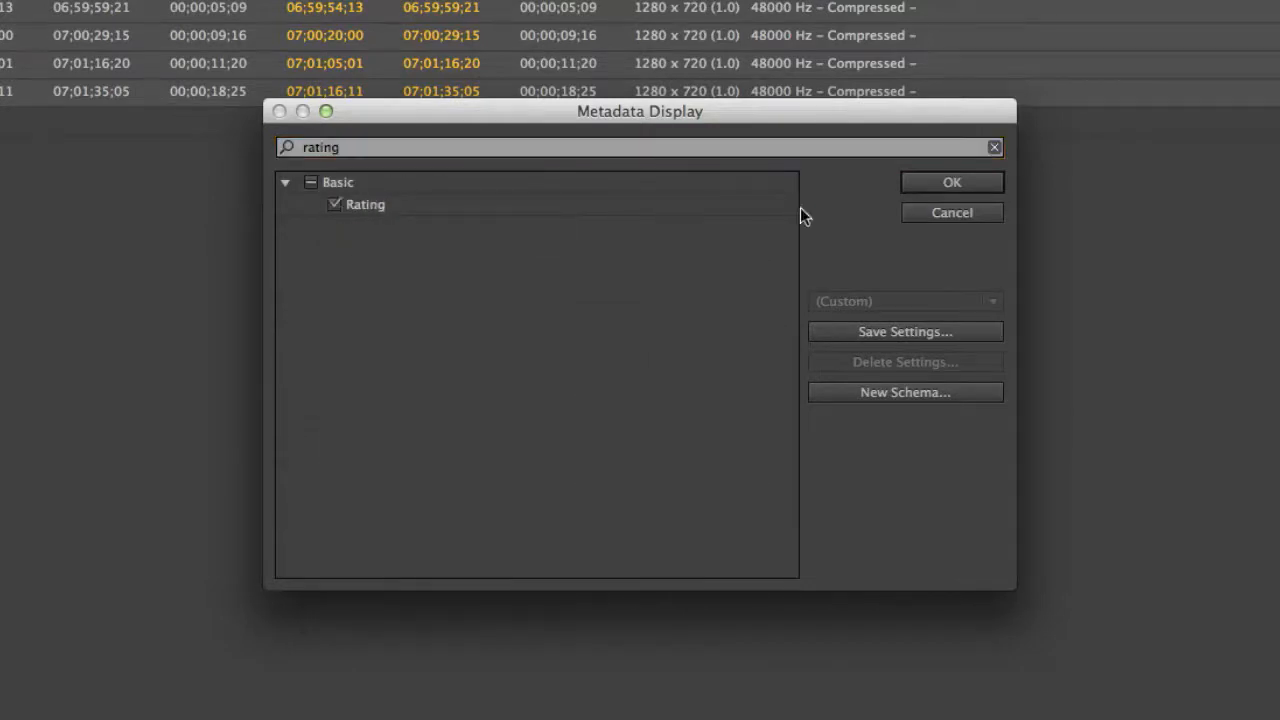
pyautogui.click(945, 185)
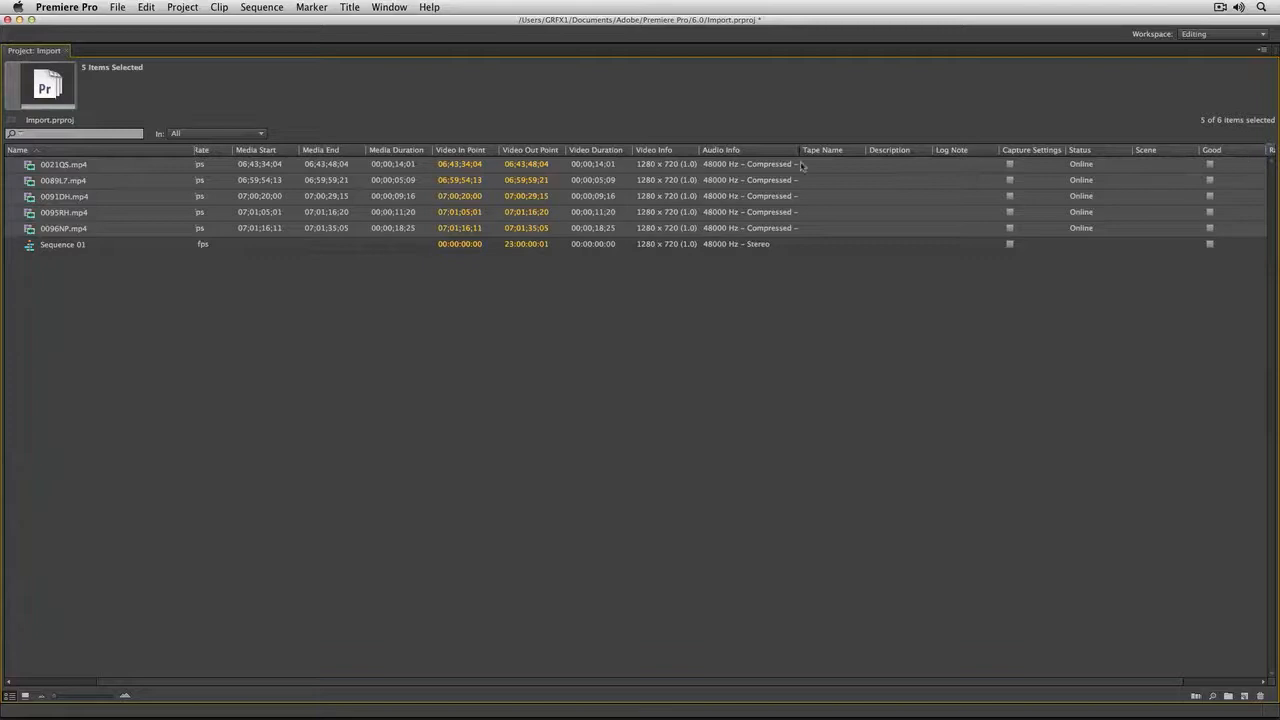
pyautogui.hscroll(-3, 209, 142)
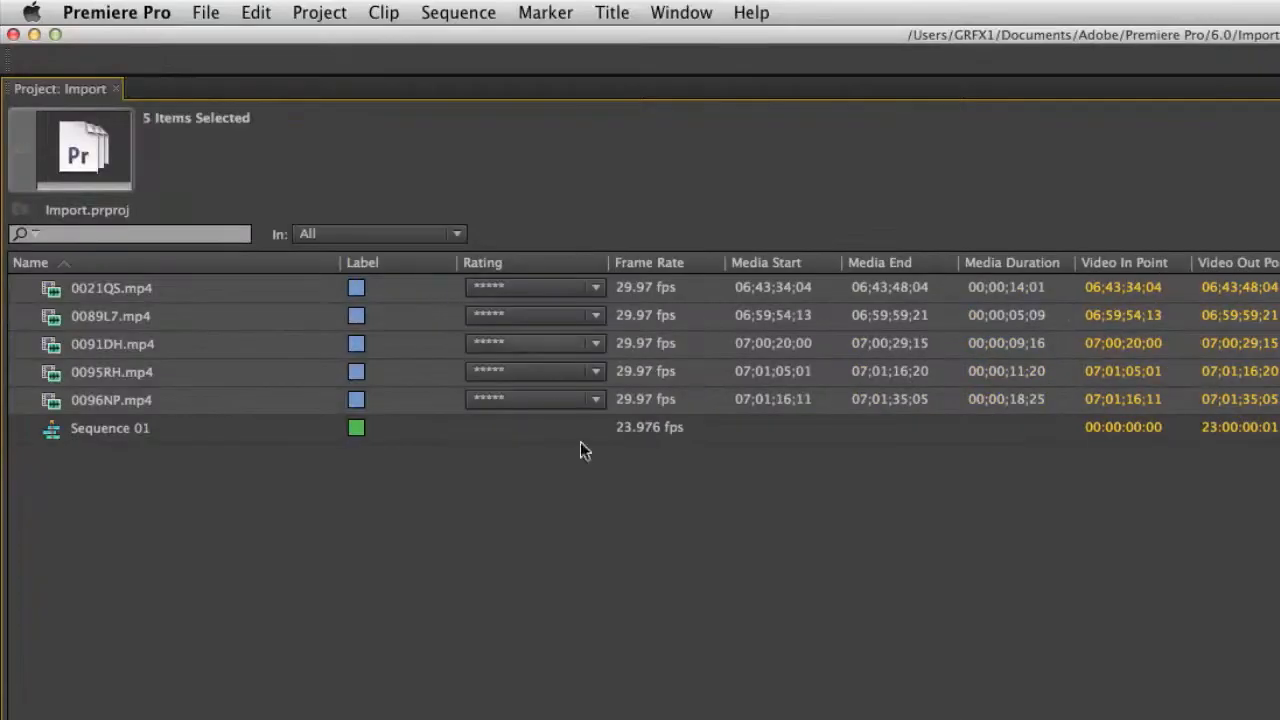
pyautogui.click(613, 502)
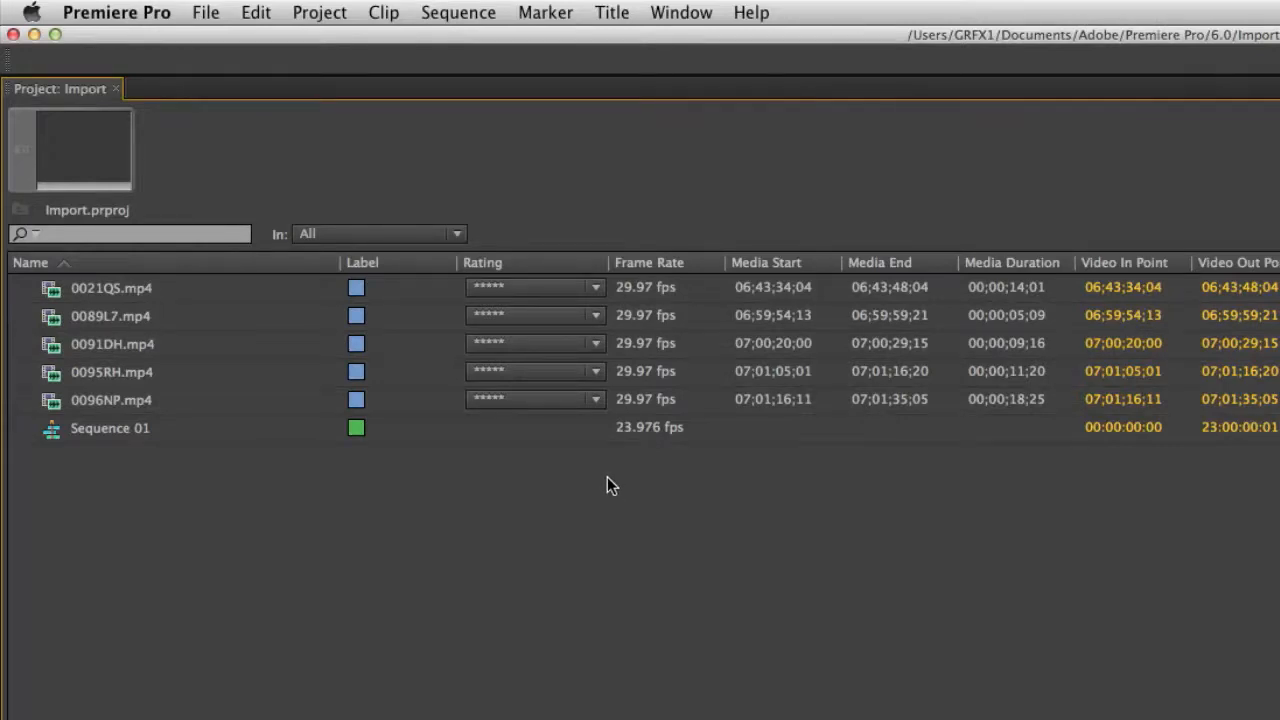
# - Browse for media in Adobe Bridge and open the Birds folder inside MEDIA TO BROWSE on the Desktop
pyautogui.click(204, 11)
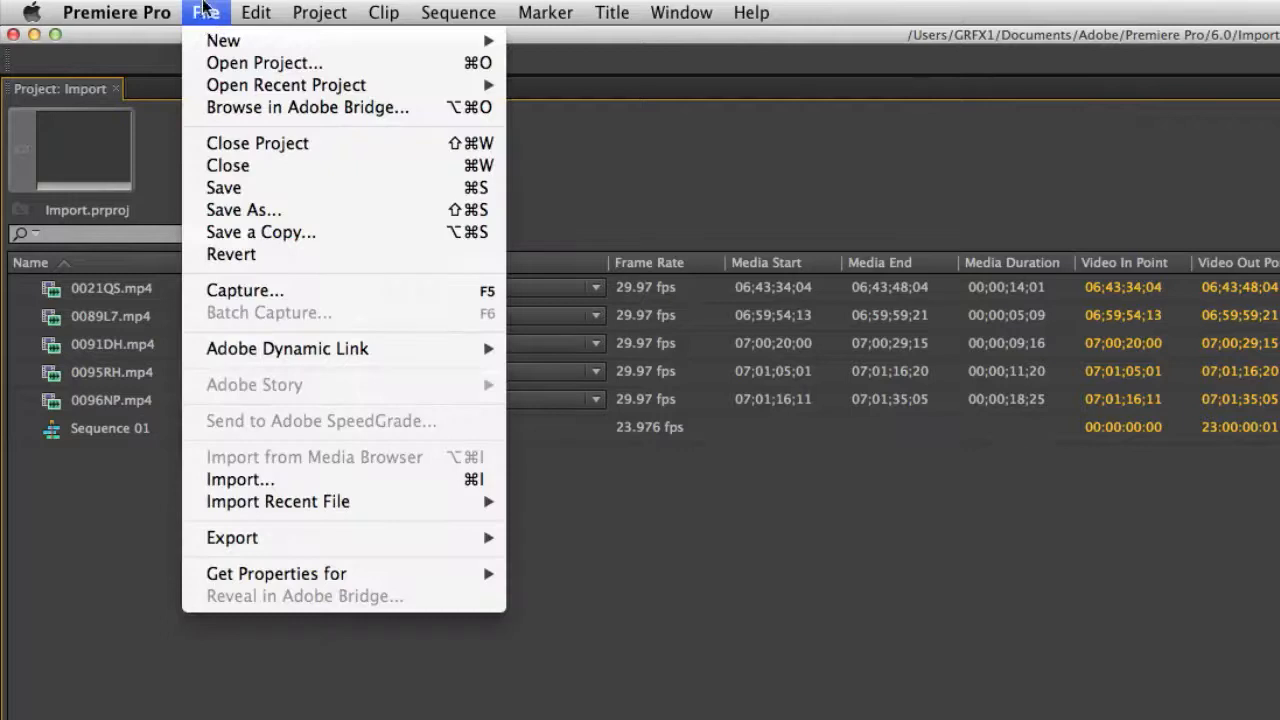
pyautogui.click(246, 106)
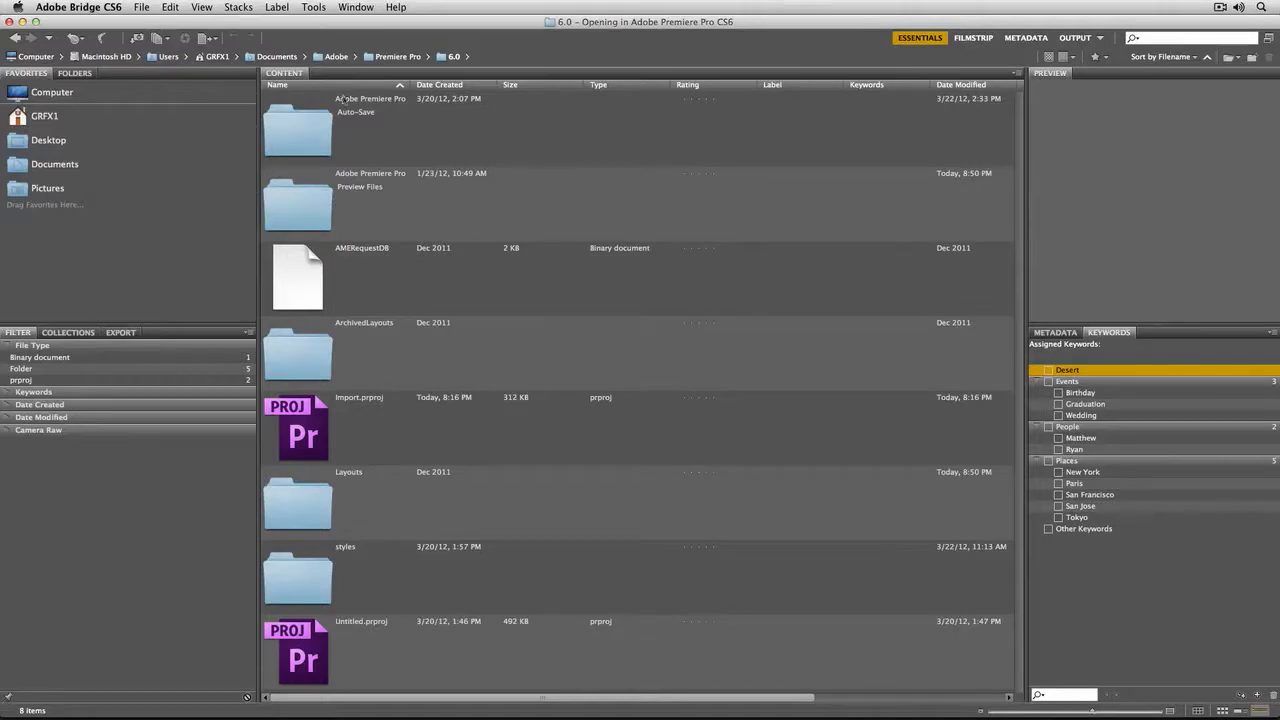
pyautogui.click(48, 142)
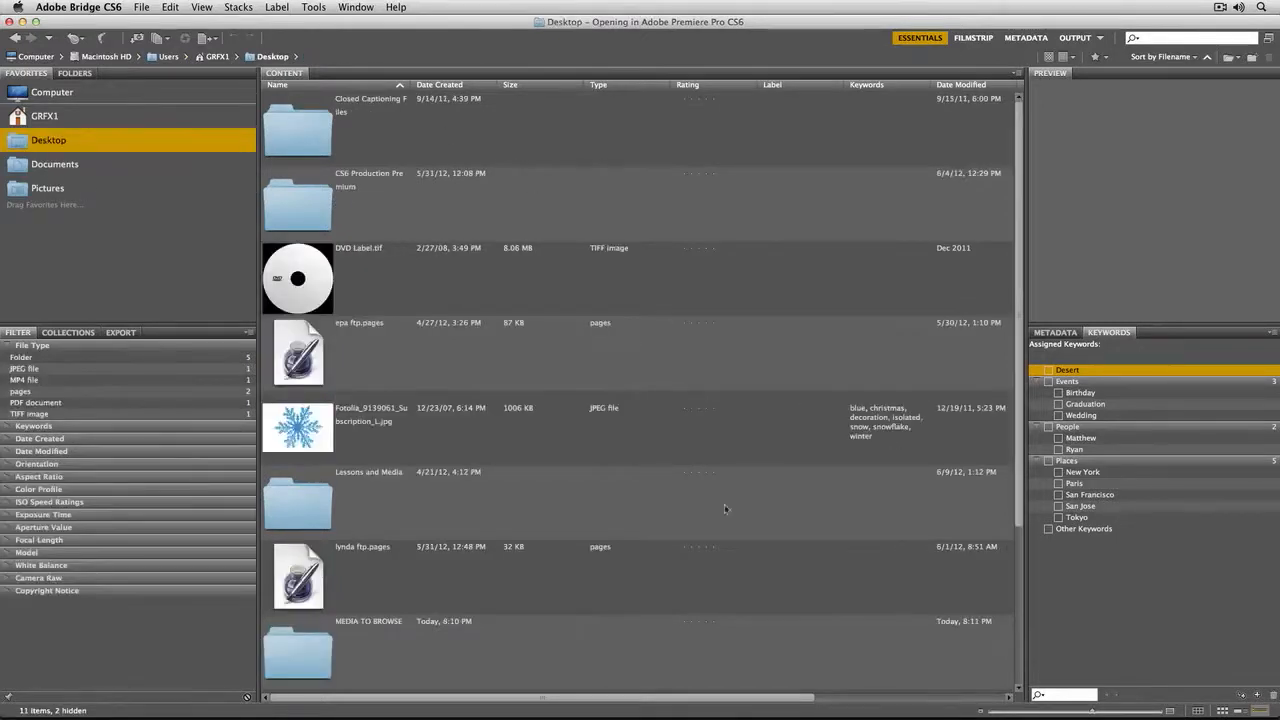
pyautogui.doubleClick(338, 641)
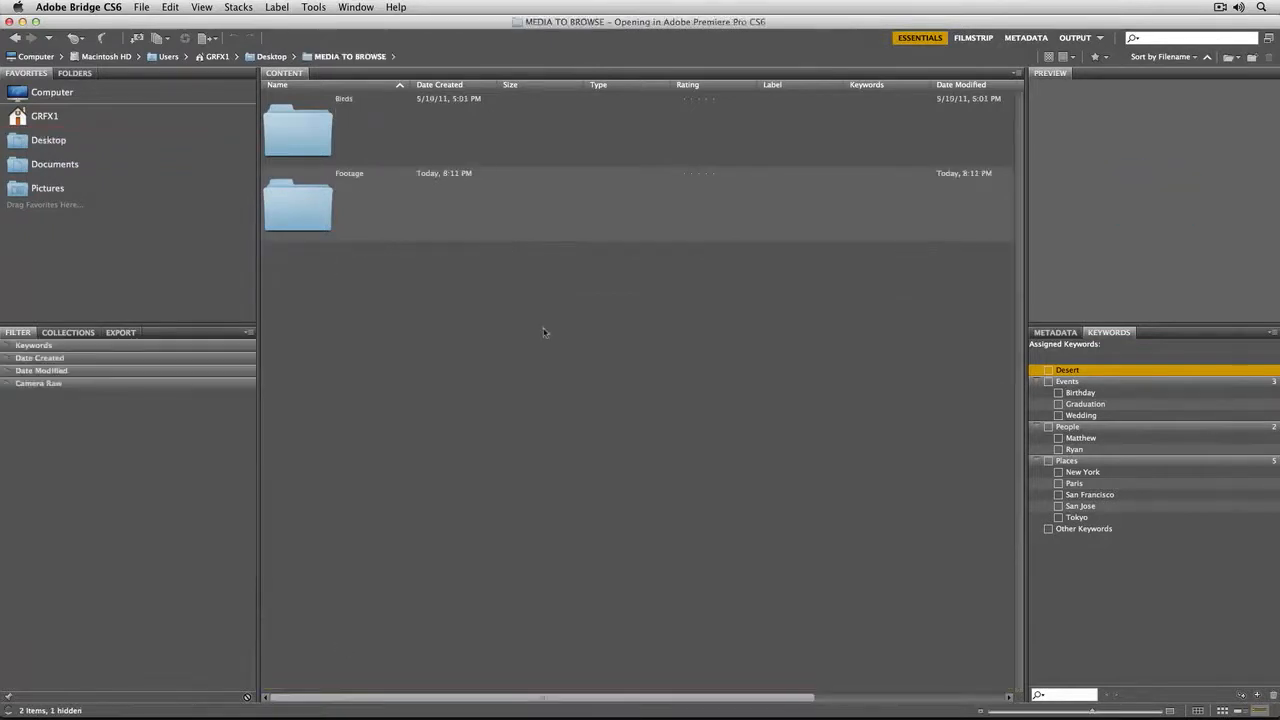
pyautogui.doubleClick(318, 142)
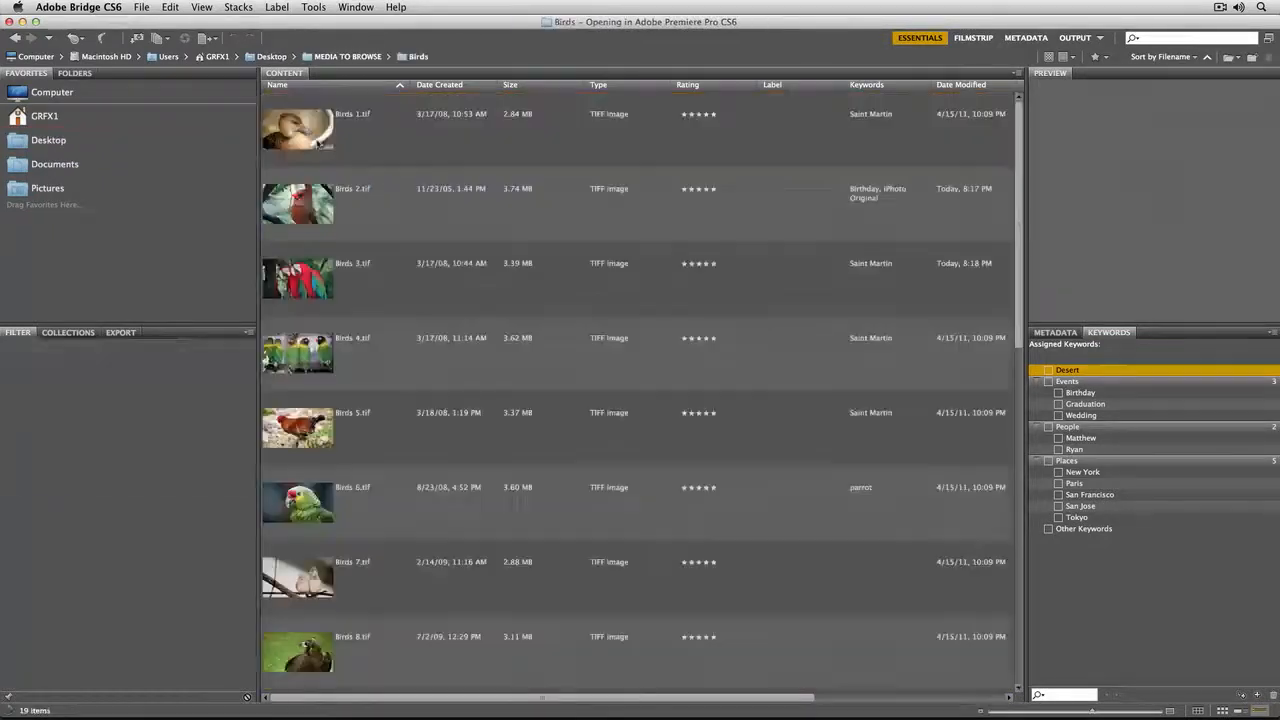
# - Select all the photos in the Birds folder and open them in Review Mode
pyautogui.press('super+a')
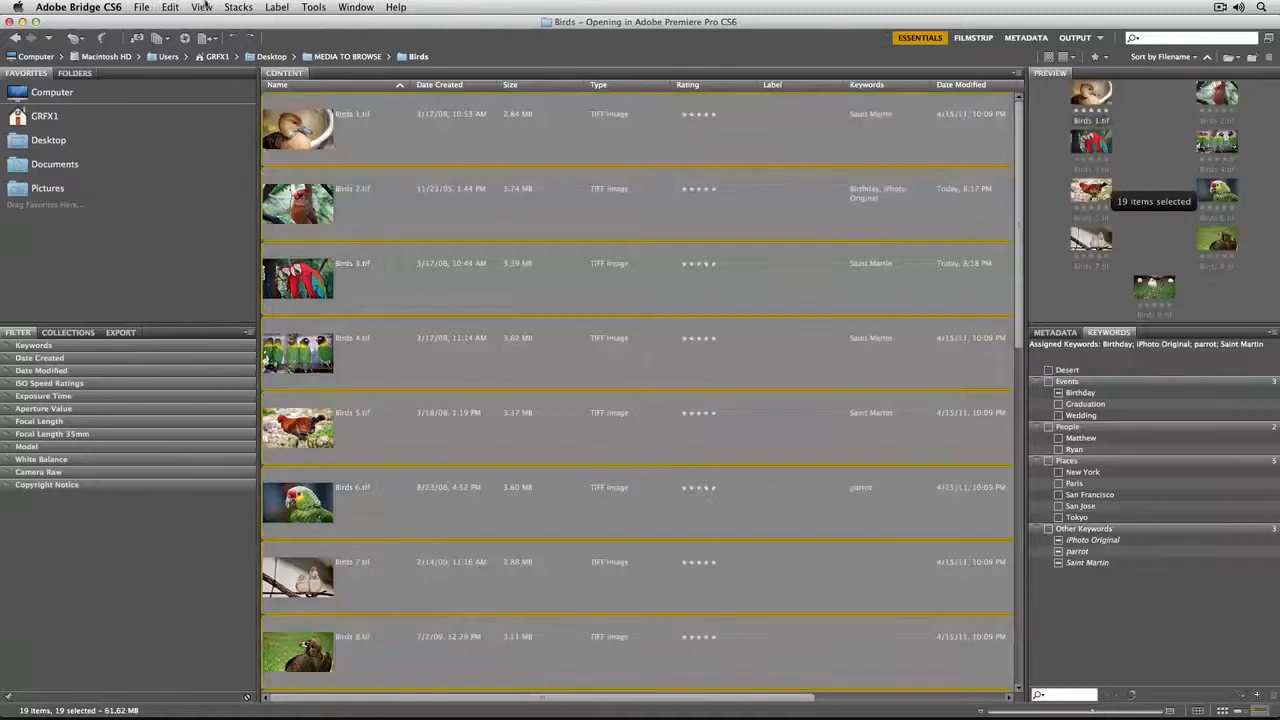
pyautogui.click(203, 7)
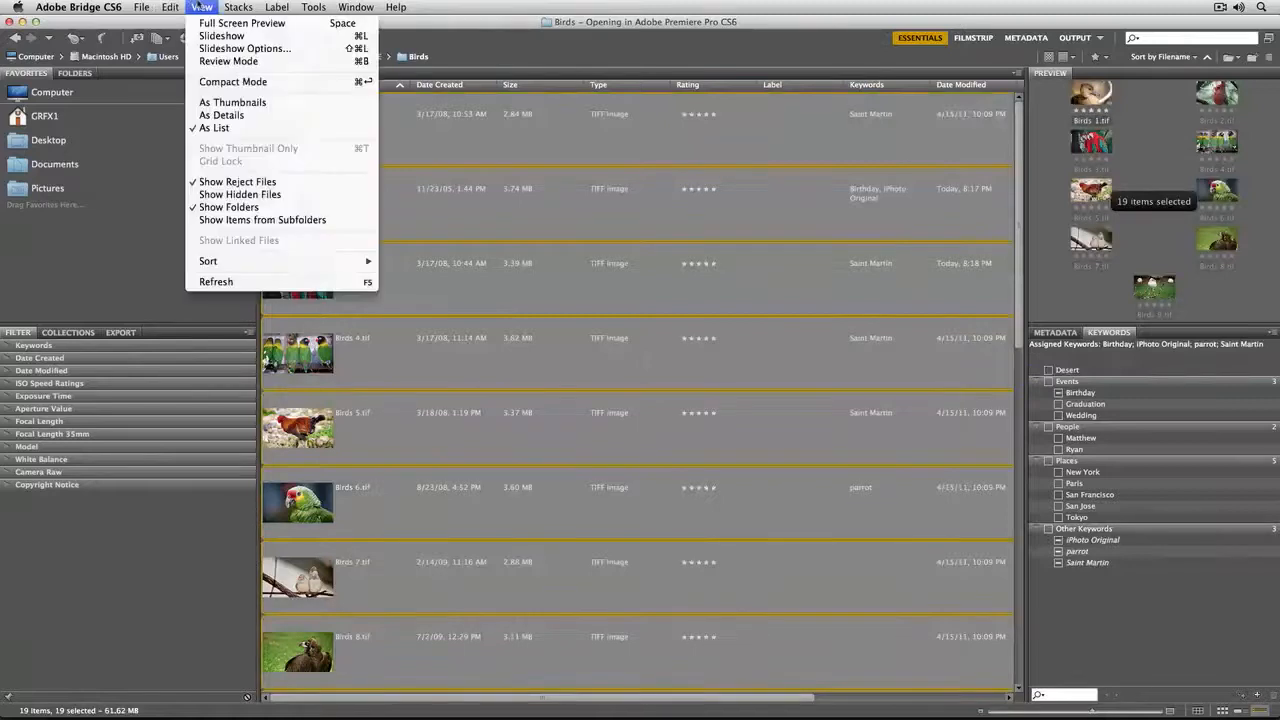
pyautogui.click(228, 64)
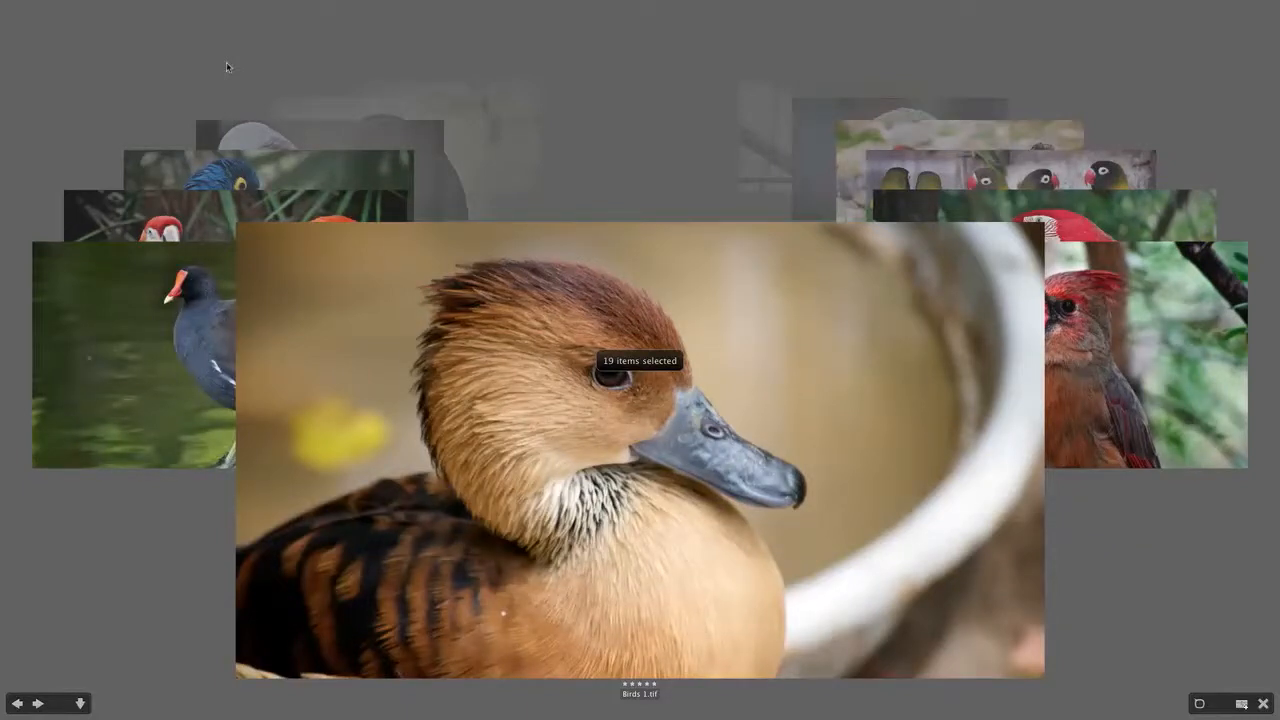
# - Go through the photos up to Birds 8.tif, rating Birds 2 and Birds 6 four stars, Birds 7 three stars and Birds 8 one star
pyautogui.press('Right')
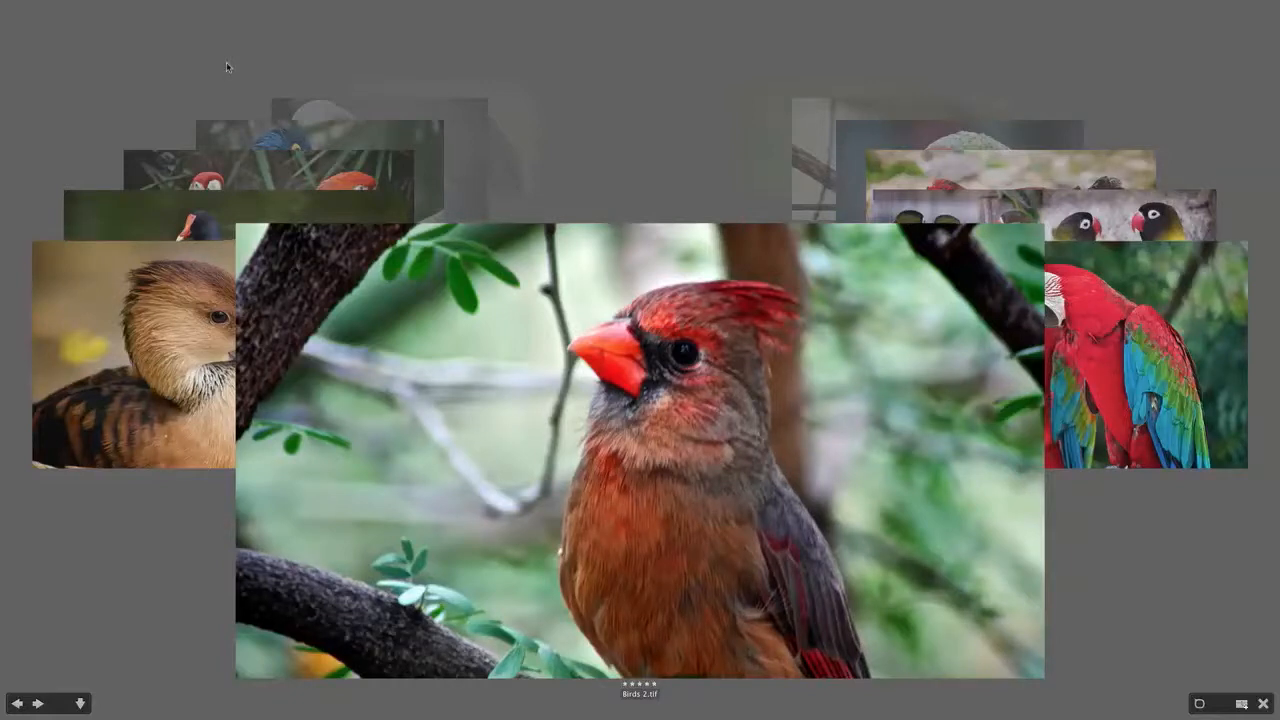
pyautogui.press('Right')
pyautogui.press('Right')
pyautogui.press('Right')
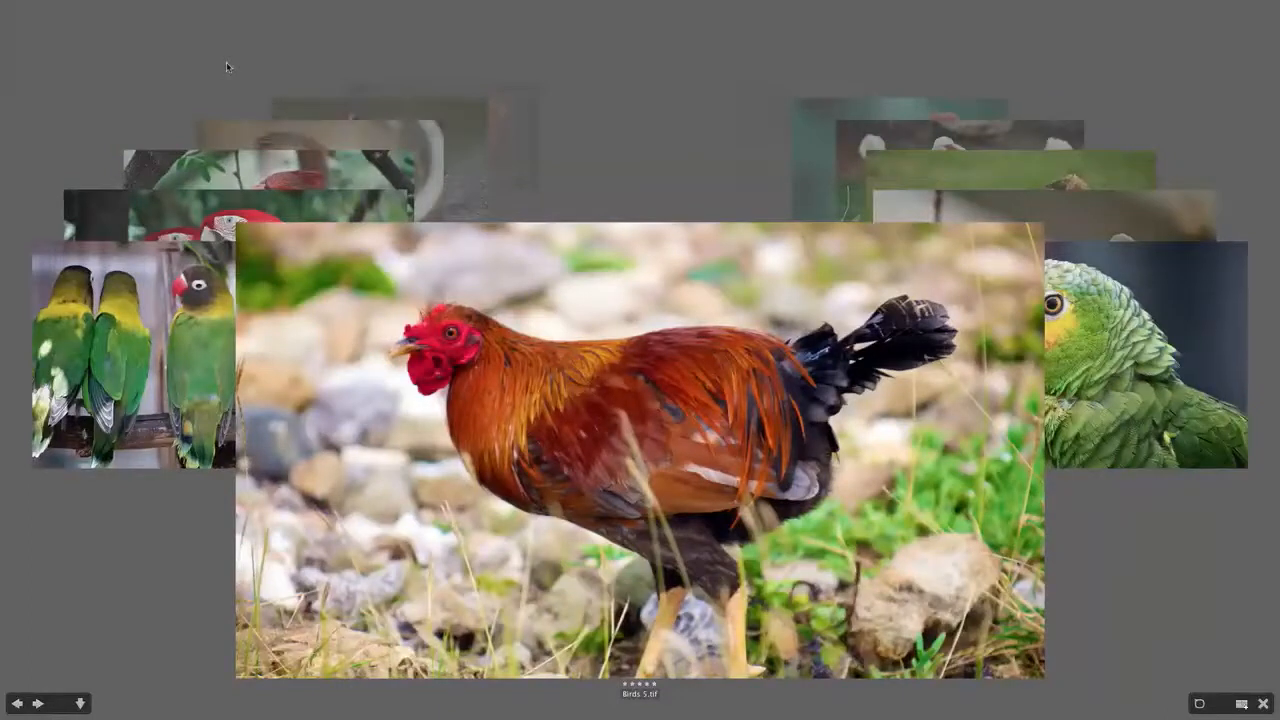
pyautogui.press('Right')
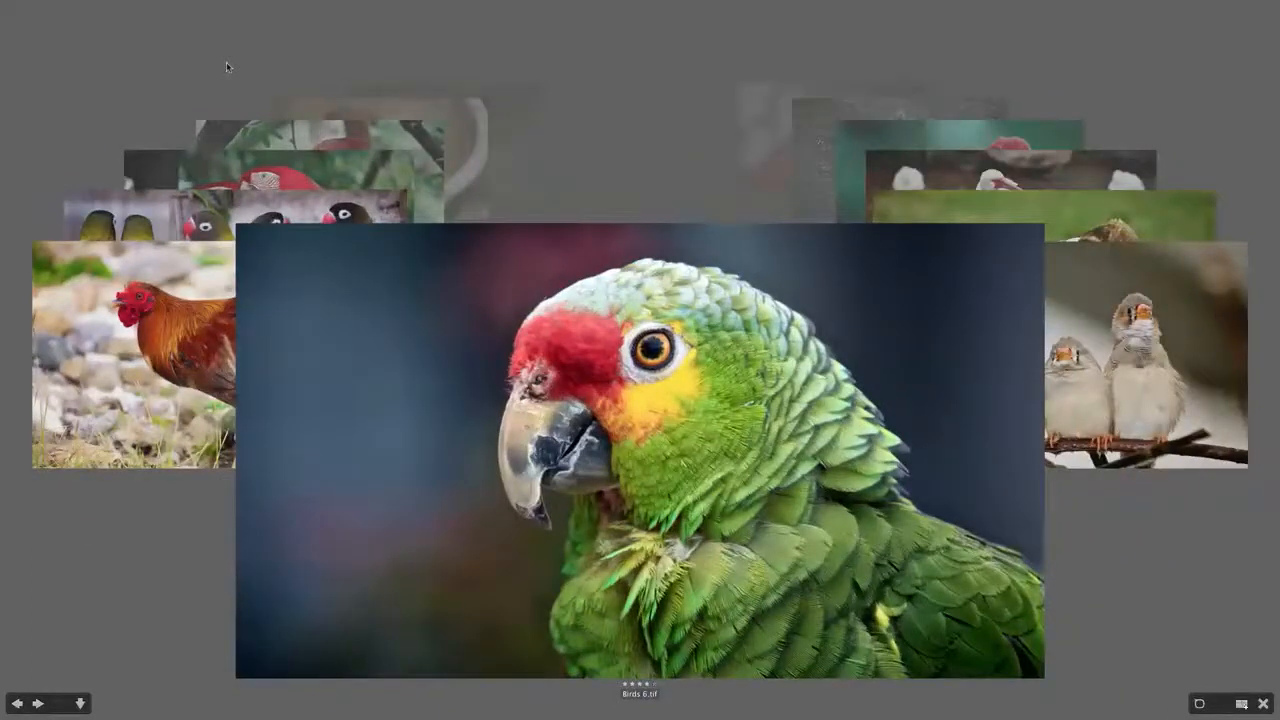
pyautogui.press('Right')
pyautogui.press('Right')
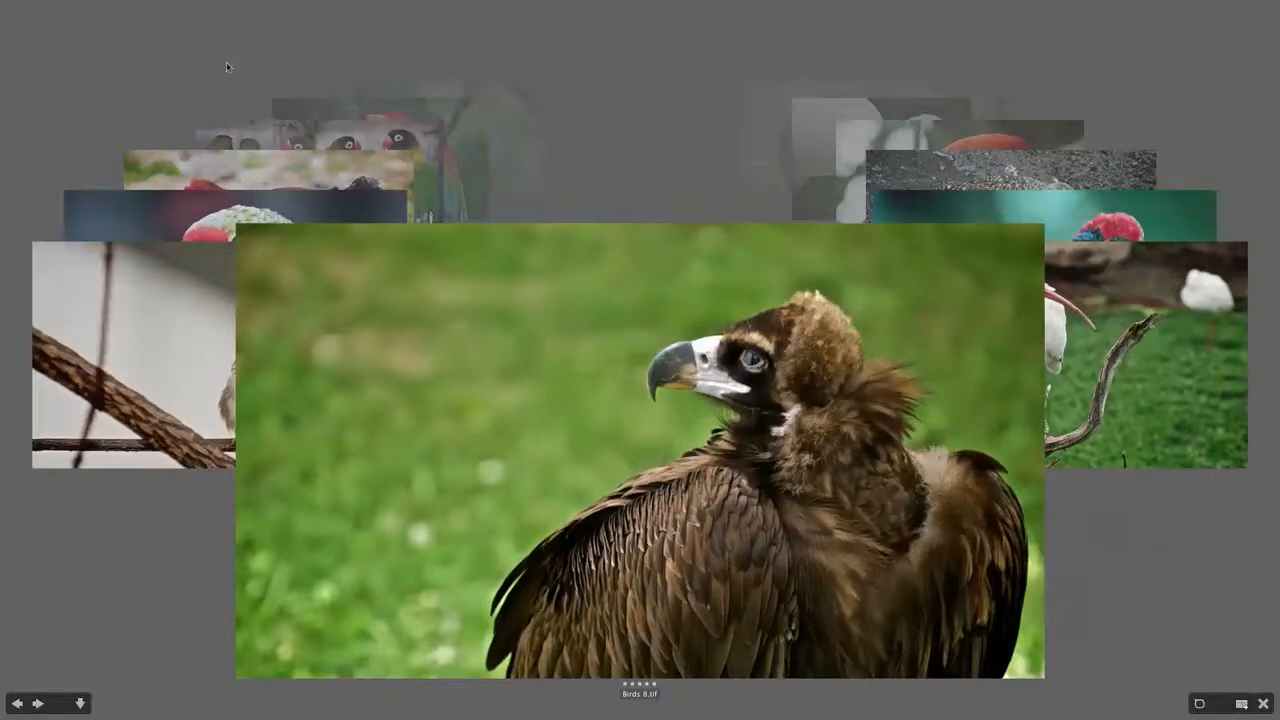
# - Drop Birds 9.tif and Birds 11.tif from the reviewed set, continuing up to Birds 12.tif
pyautogui.press('Right')
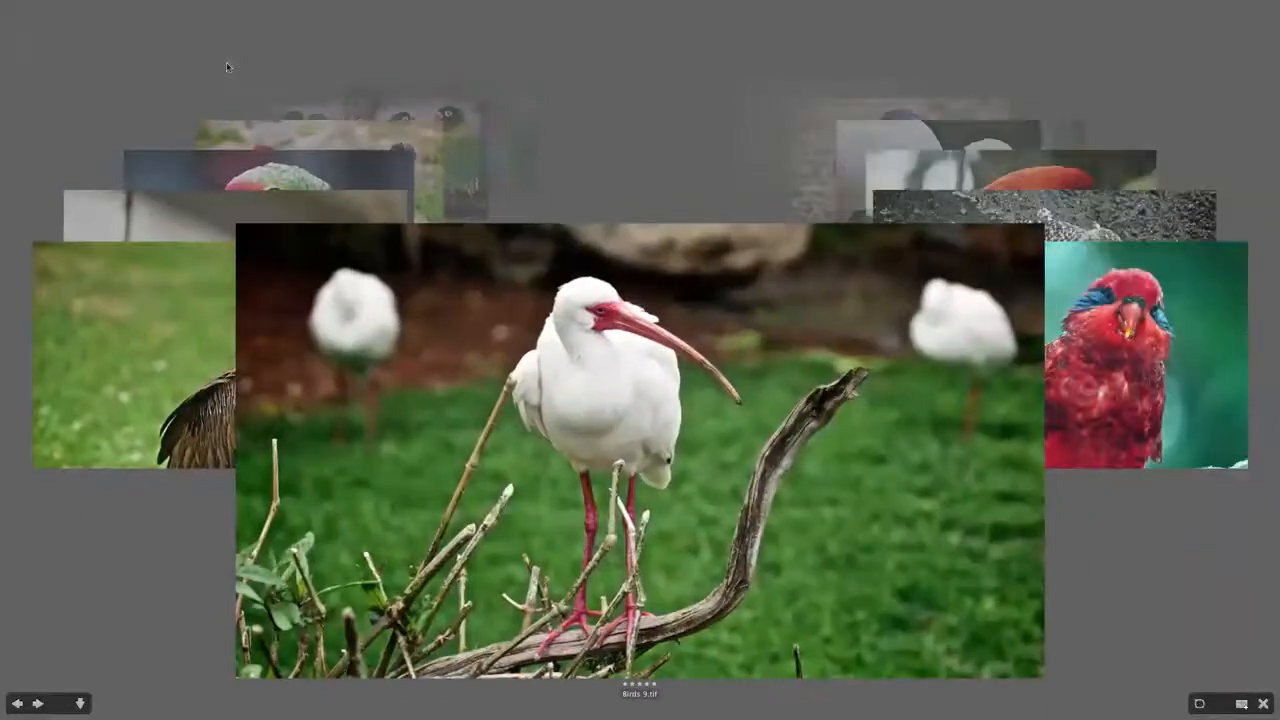
pyautogui.press('Right')
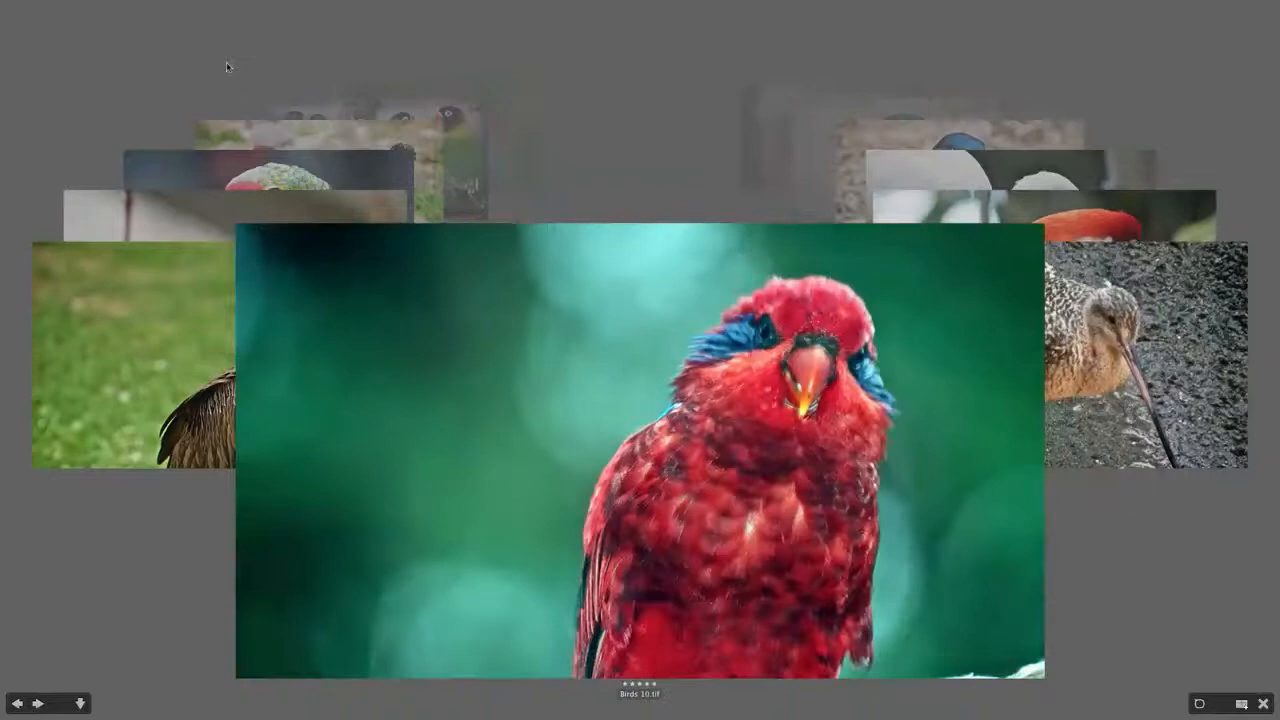
pyautogui.press('Right')
pyautogui.press('Right')
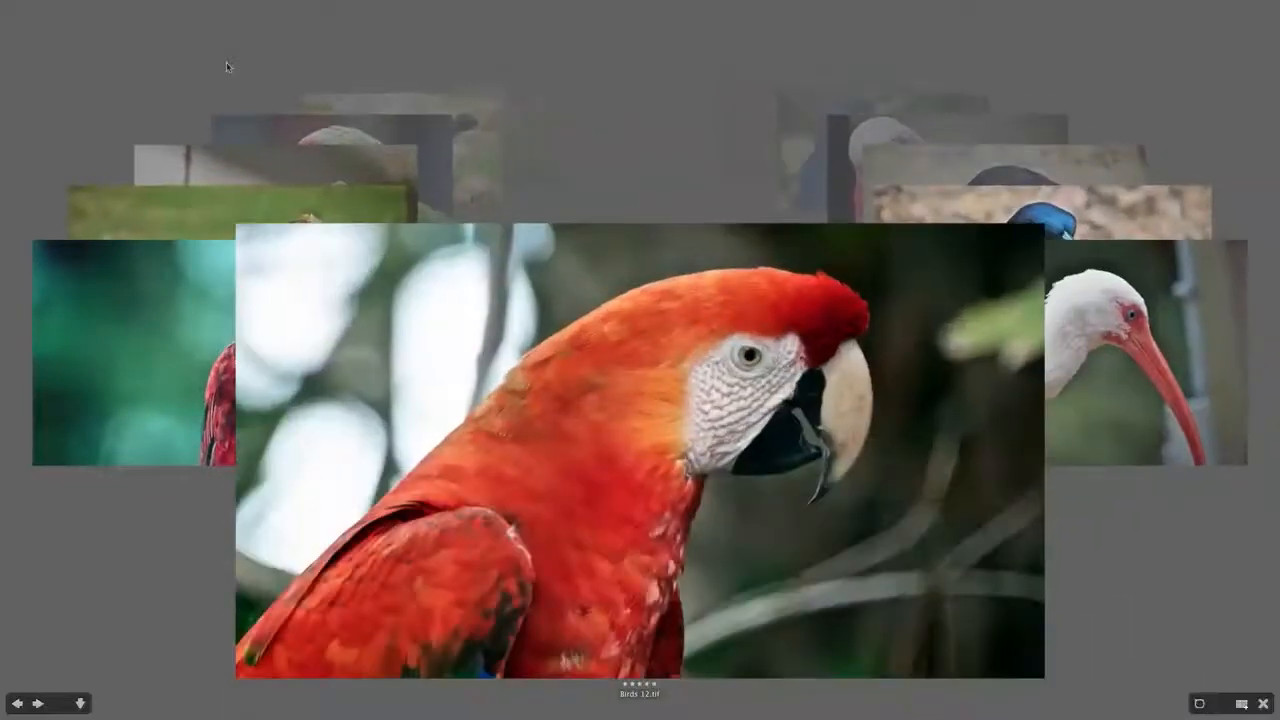
# - Examine the heads of the birds in Birds 12.tif and Birds 13.tif at 100% with the loupe
pyautogui.click(760, 368)
pyautogui.moveTo(811, 405); pyautogui.dragTo(793, 425)
pyautogui.press('Right')
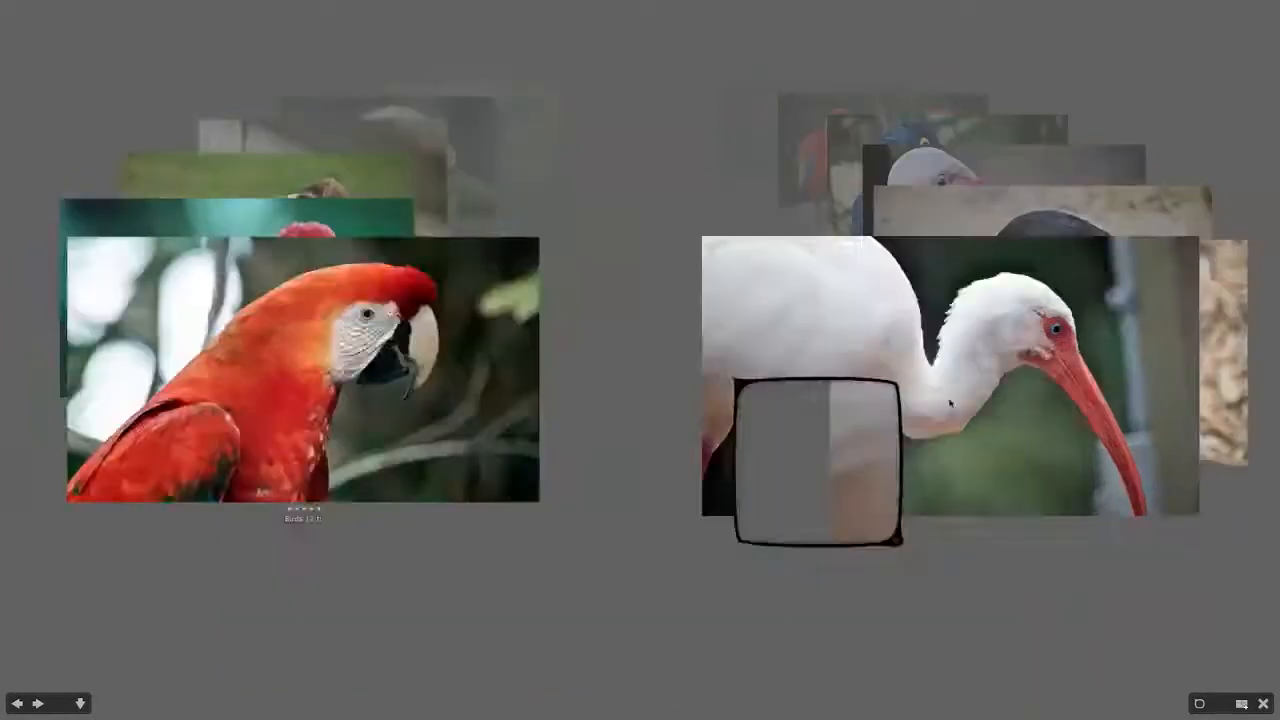
pyautogui.moveTo(824, 424); pyautogui.dragTo(898, 428)
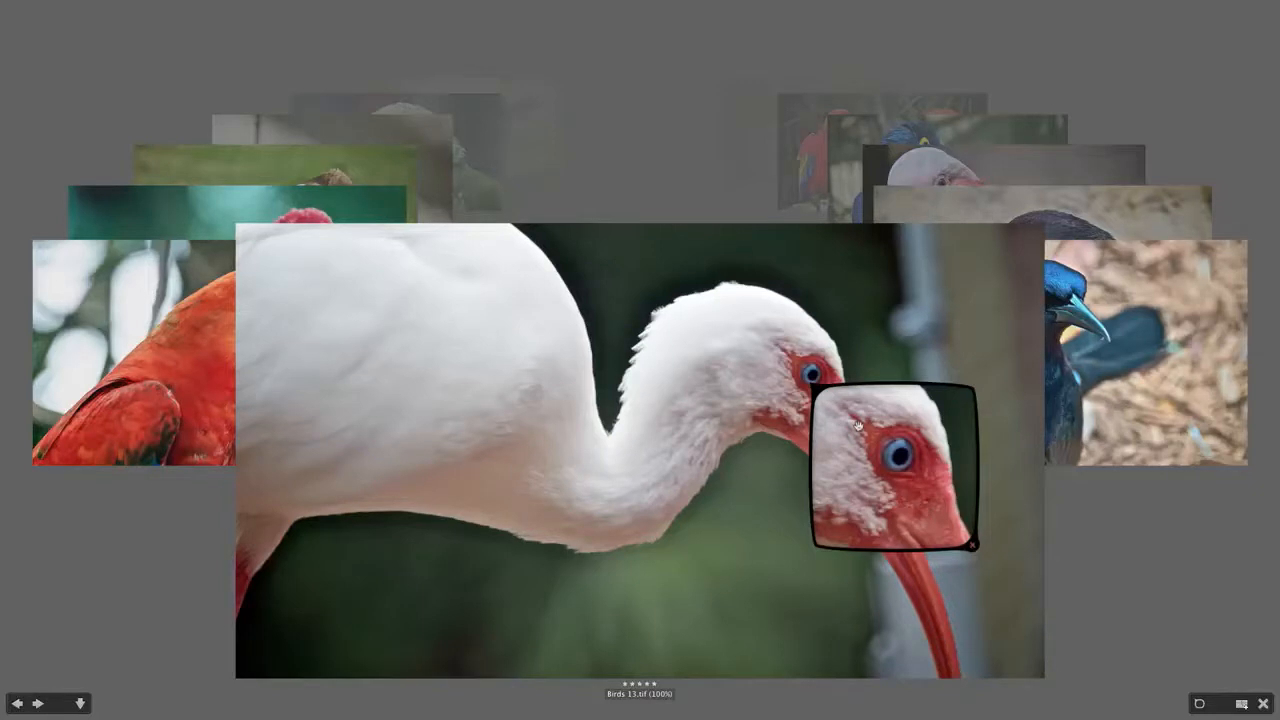
# - Drop Birds 14.tif and Birds 15.tif from the reviewed set and leave Review Mode
pyautogui.press('Right')
pyautogui.press('Right')
pyautogui.press('Right')
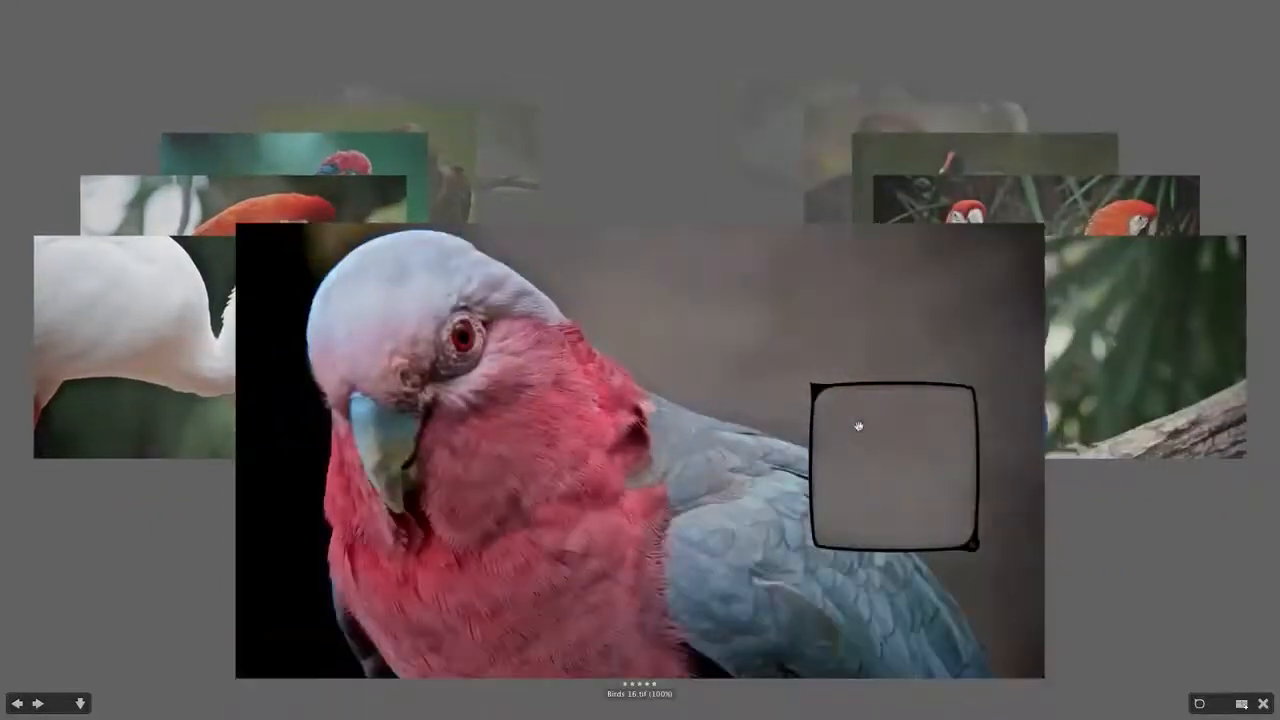
pyautogui.press('Escape')
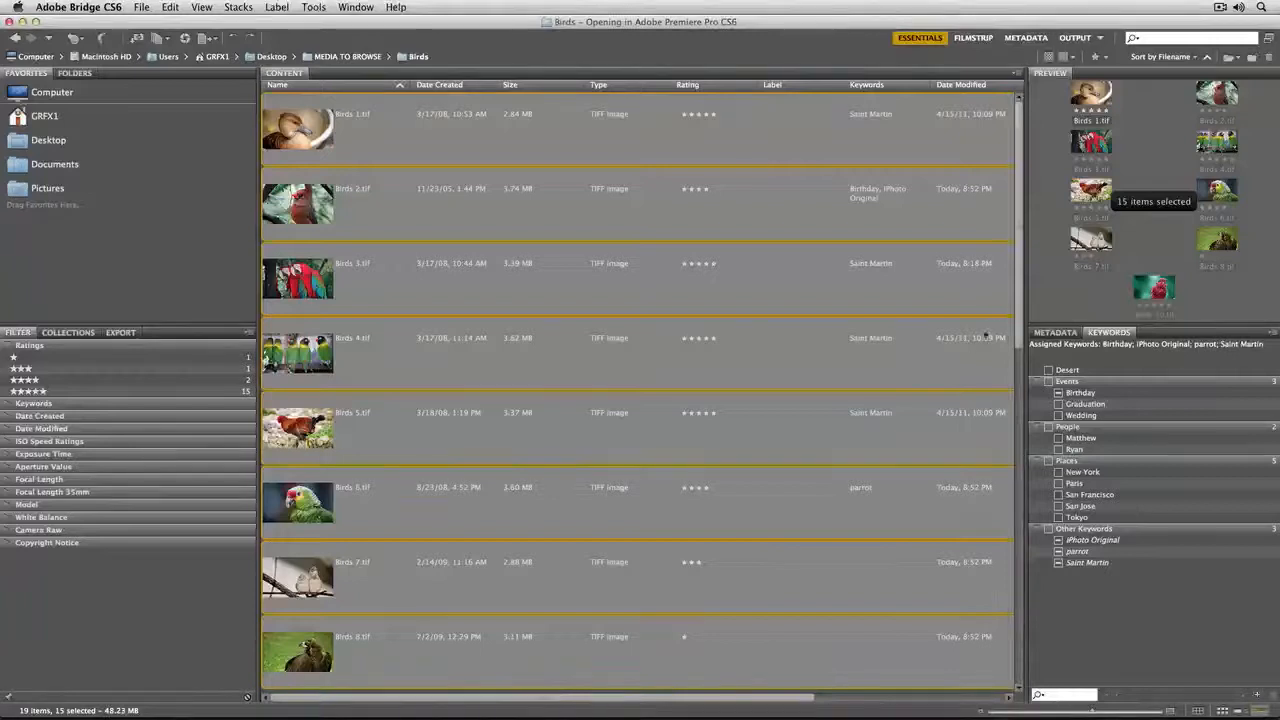
# - Import the bird photos still selected after the review into the Premiere Pro project
pyautogui.moveTo(1016, 343); pyautogui.dragTo(1022, 510)
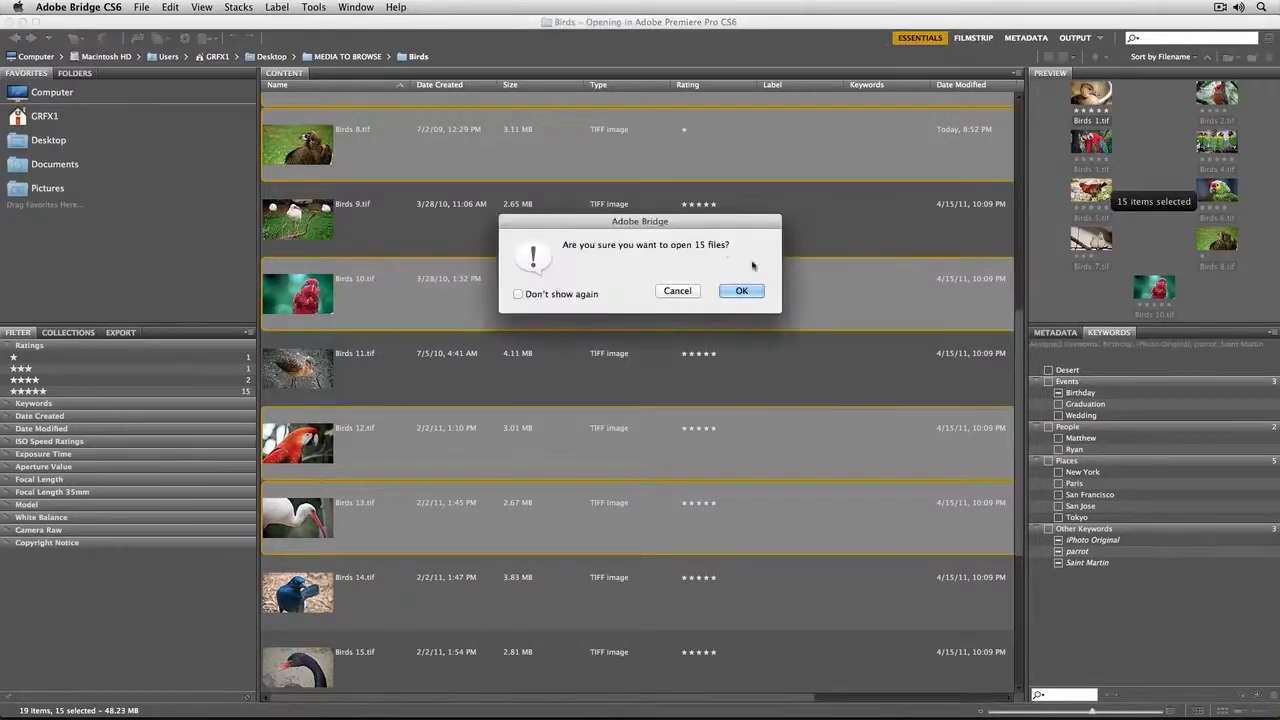
pyautogui.click(742, 291)
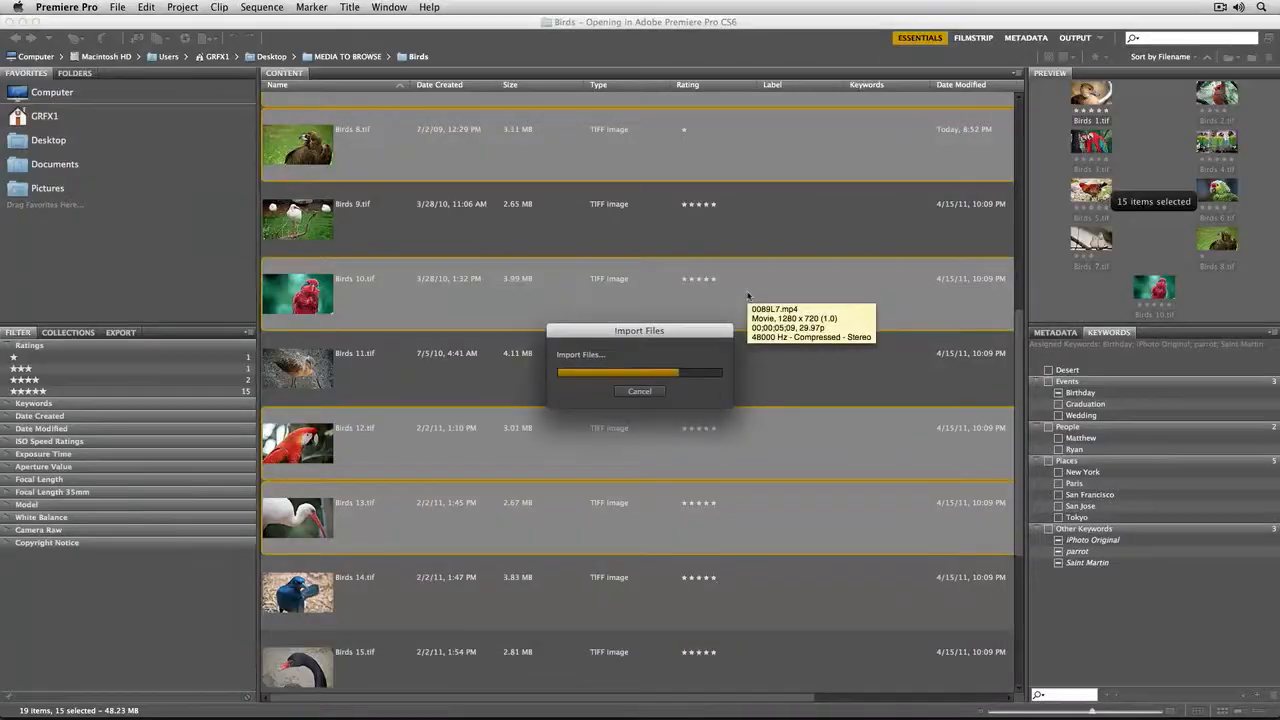